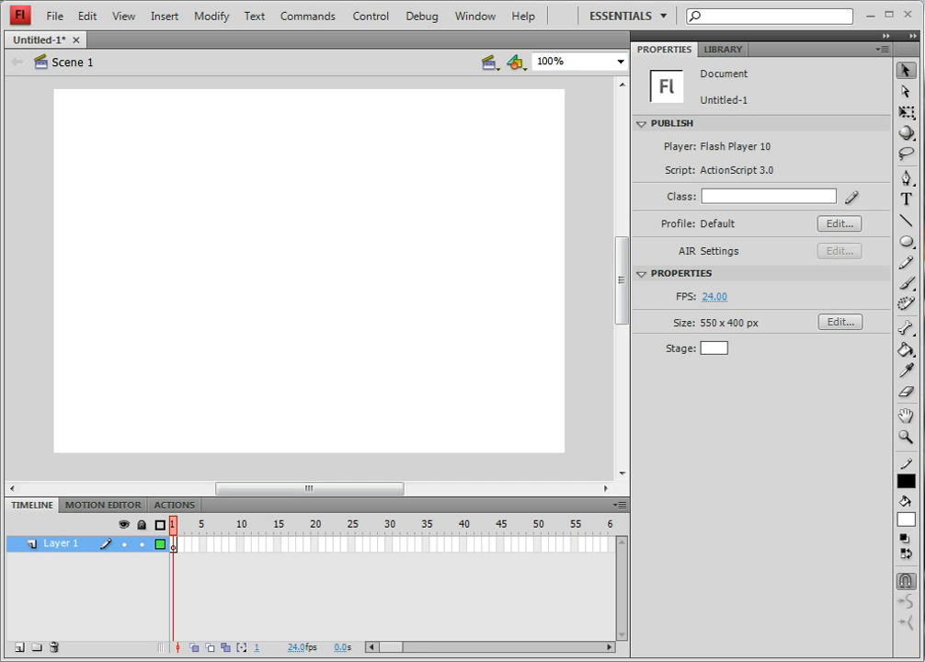
# Draw a narrow upright oval about 31 by 78 px in the stage's upper-left area, with a #663300 brown stroke and #666633 olive fill.
pyautogui.click(905, 243)
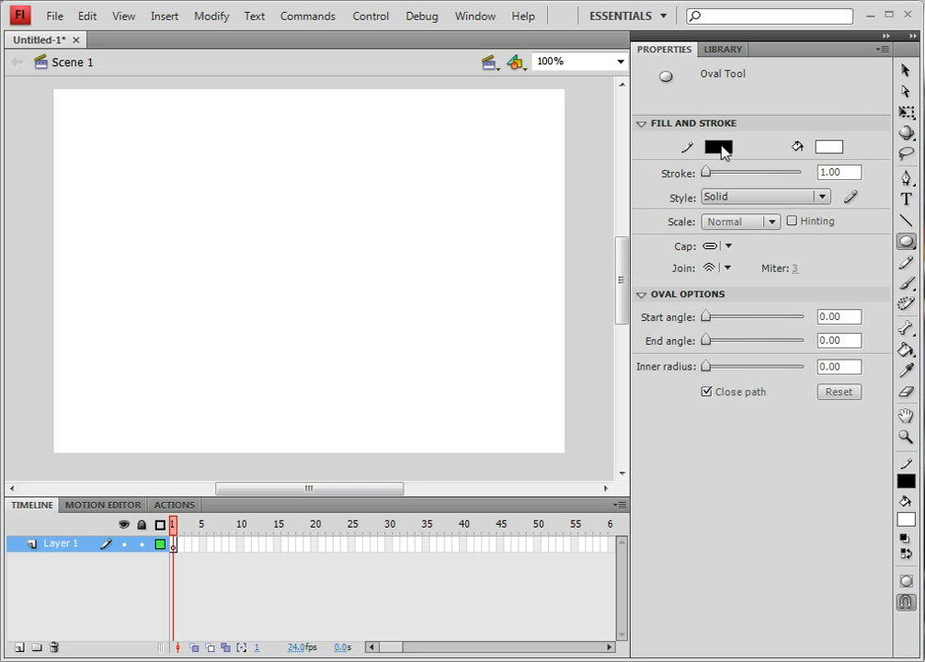
pyautogui.click(723, 150)
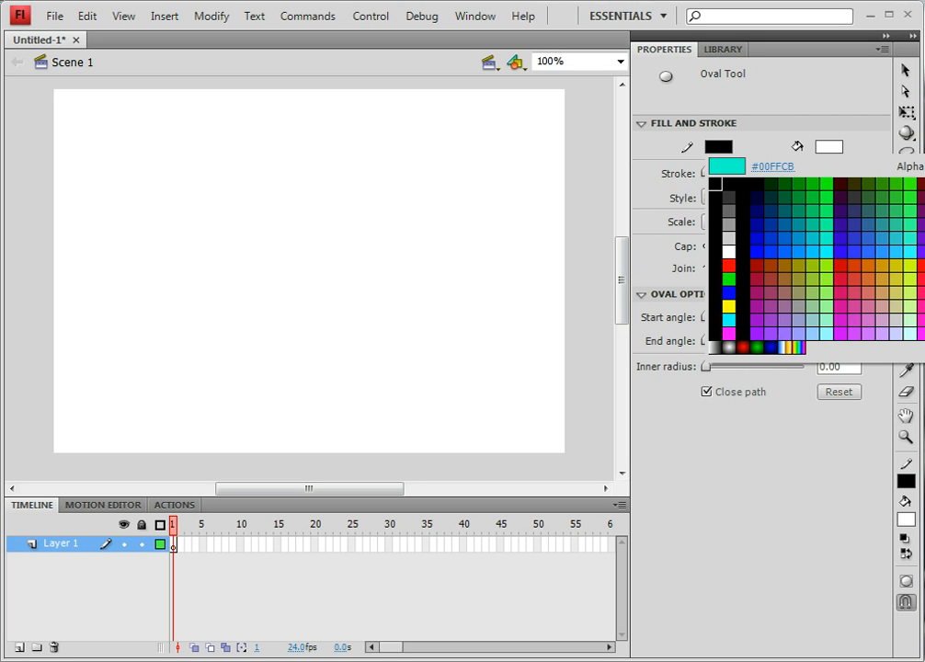
pyautogui.click(846, 213)
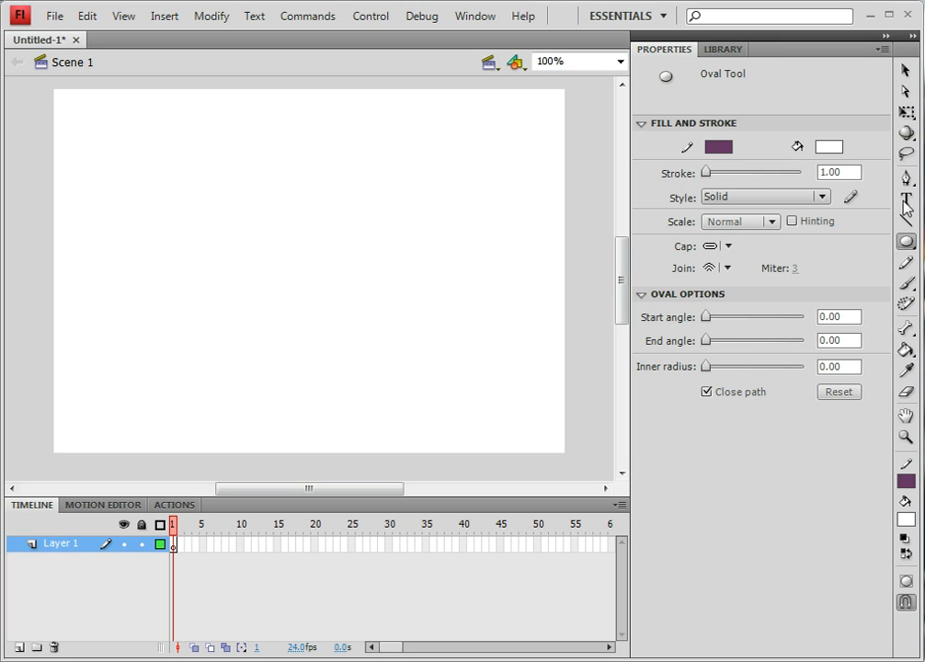
pyautogui.click(722, 150)
pyautogui.click(851, 202)
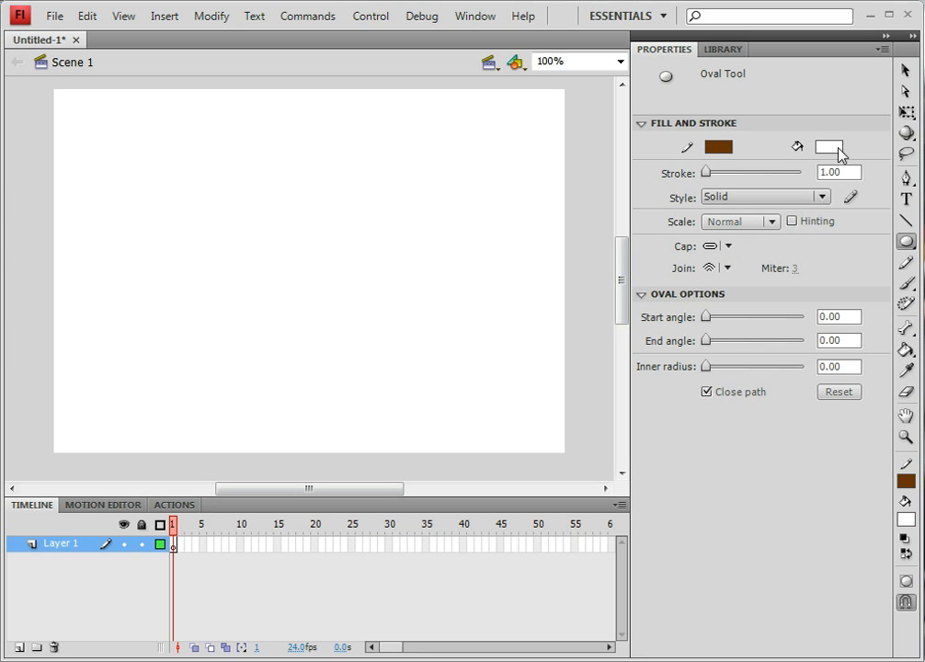
pyautogui.click(836, 151)
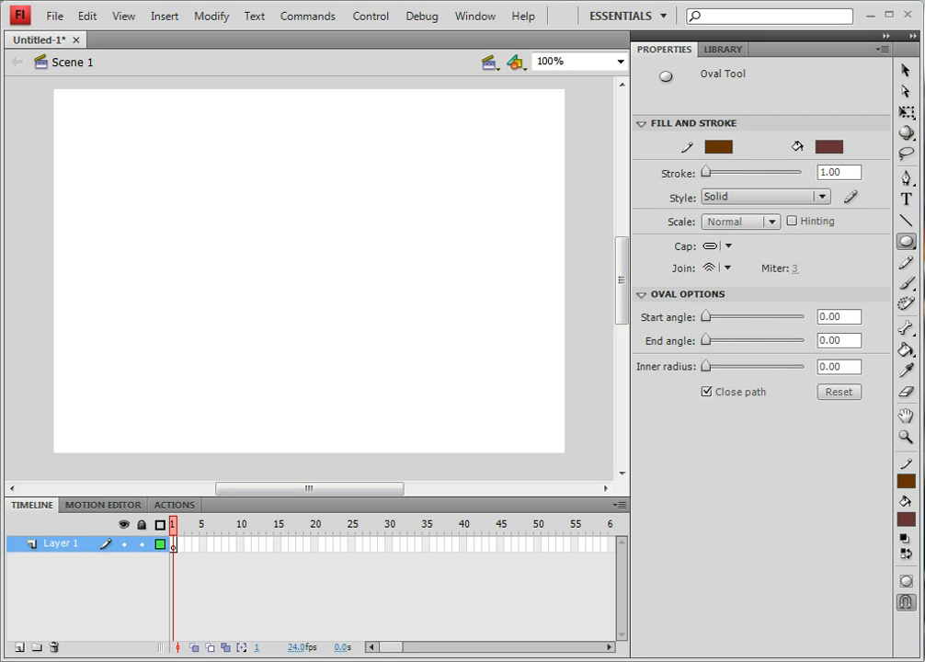
pyautogui.click(831, 148)
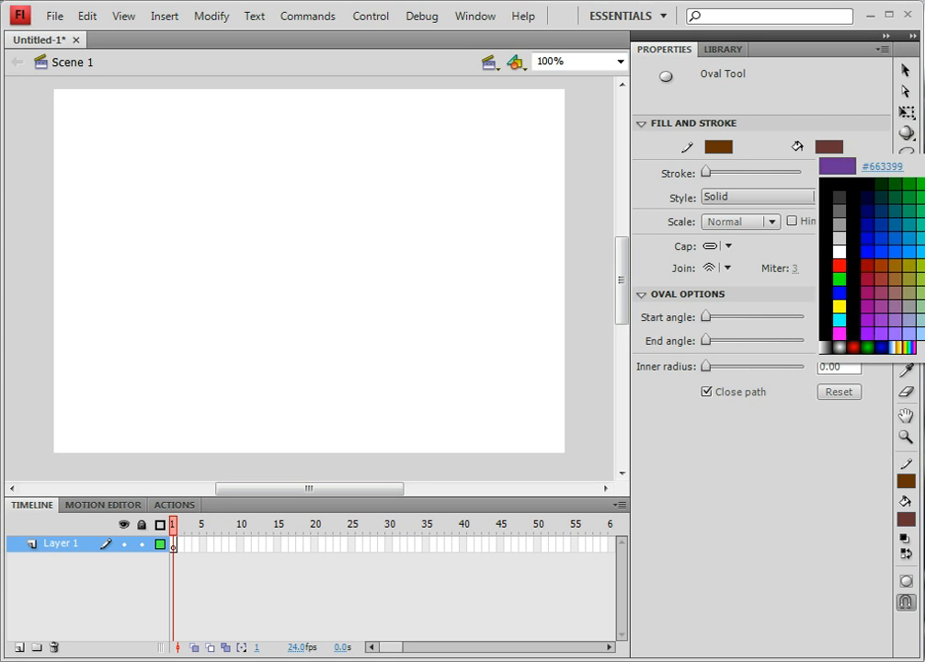
pyautogui.click(864, 317)
pyautogui.click(833, 149)
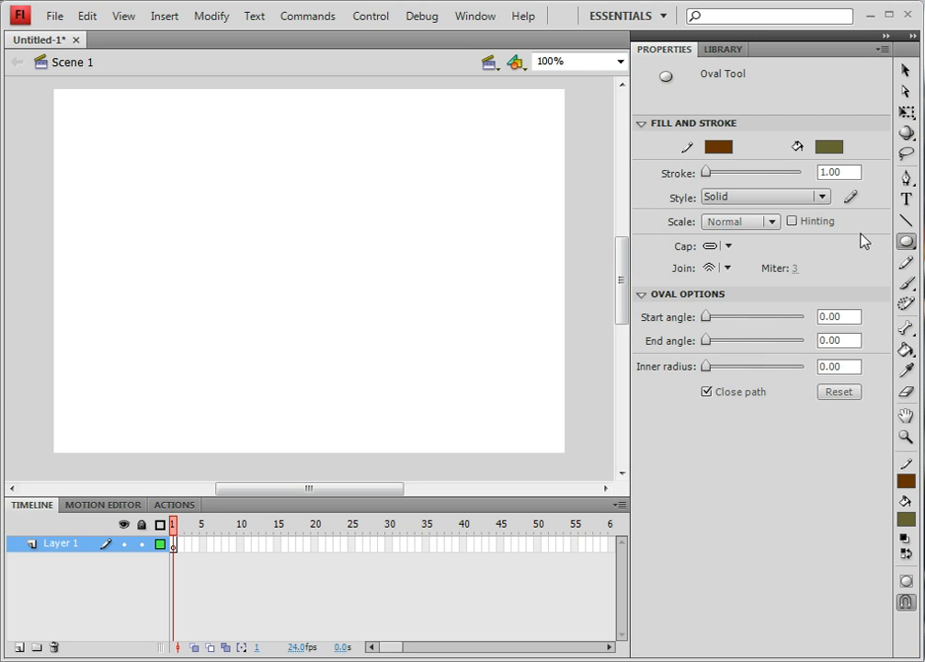
pyautogui.moveTo(101, 172); pyautogui.dragTo(131, 242)
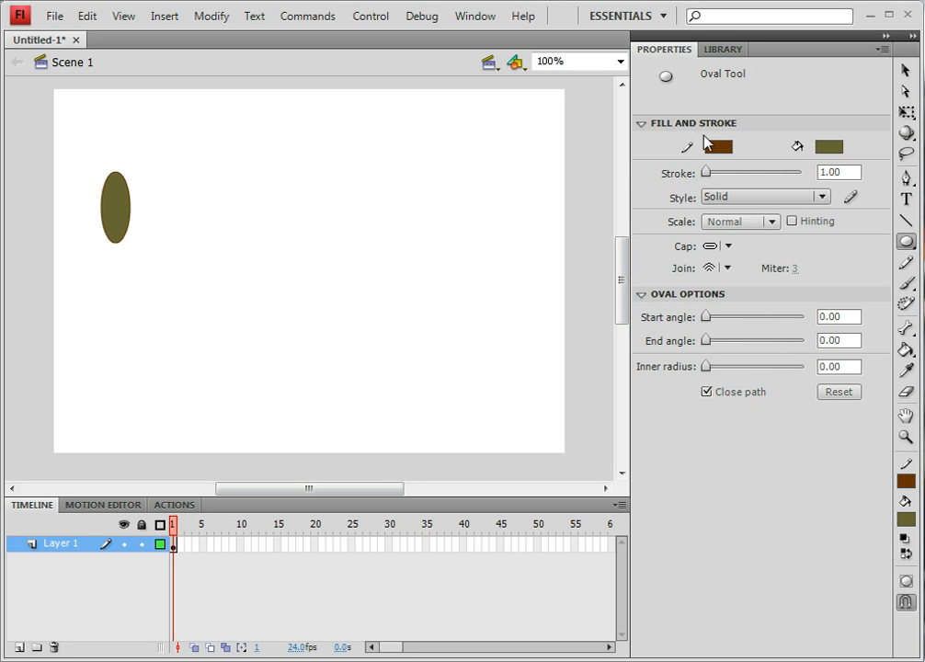
# Convert the whole oval, including its stroke, to a movie clip symbol named Flipper.
pyautogui.press('v')
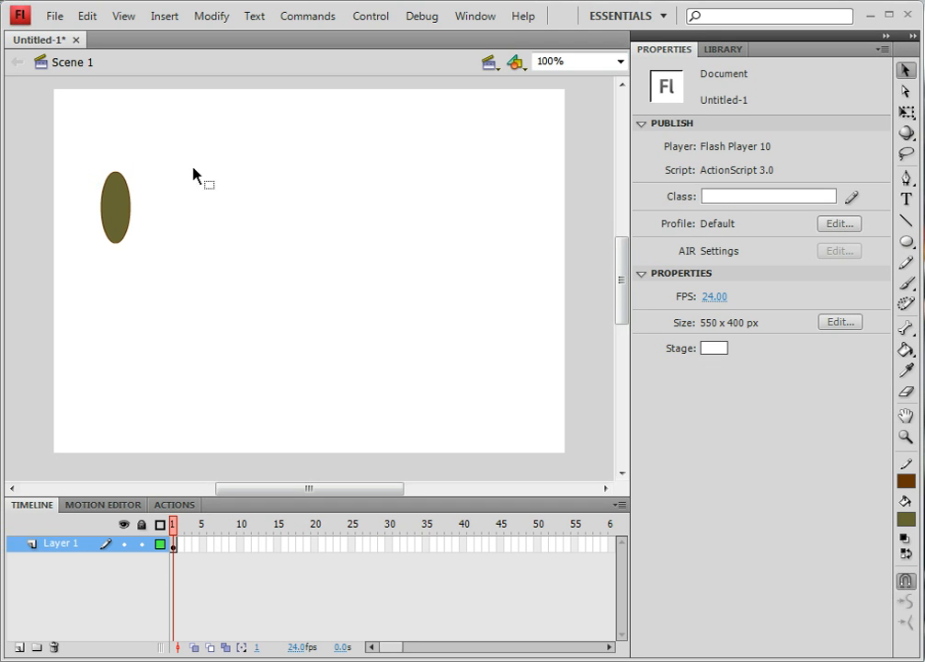
pyautogui.moveTo(78, 161); pyautogui.dragTo(166, 262)
pyautogui.rightClick(125, 207)
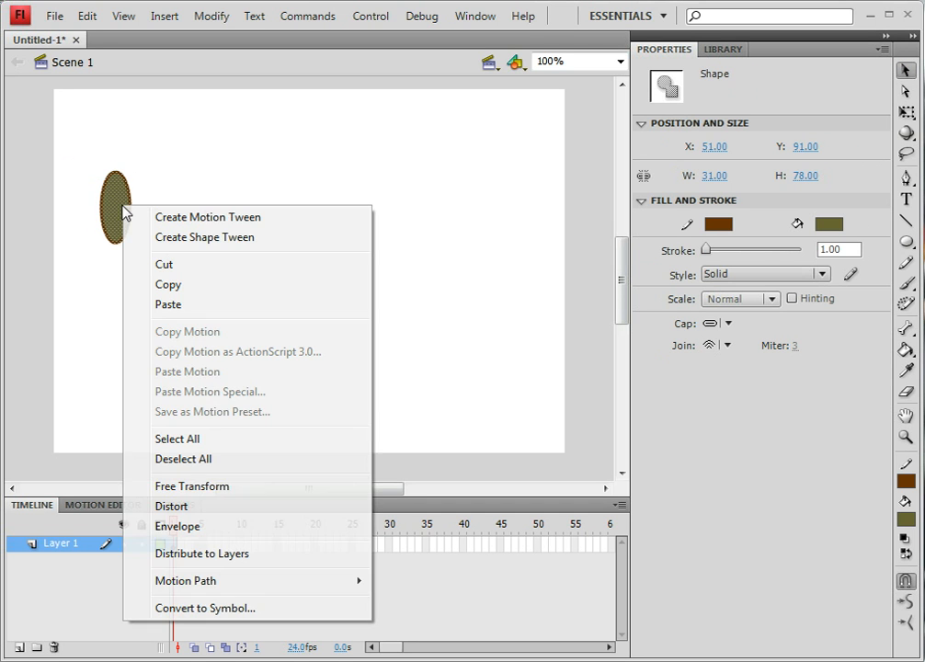
pyautogui.click(212, 609)
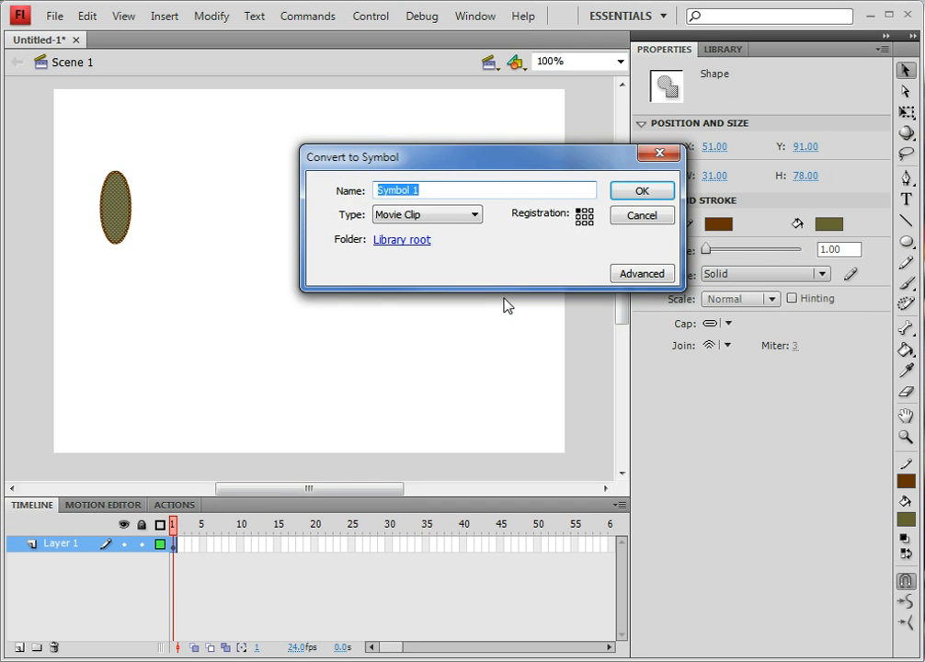
pyautogui.write('Flipper')
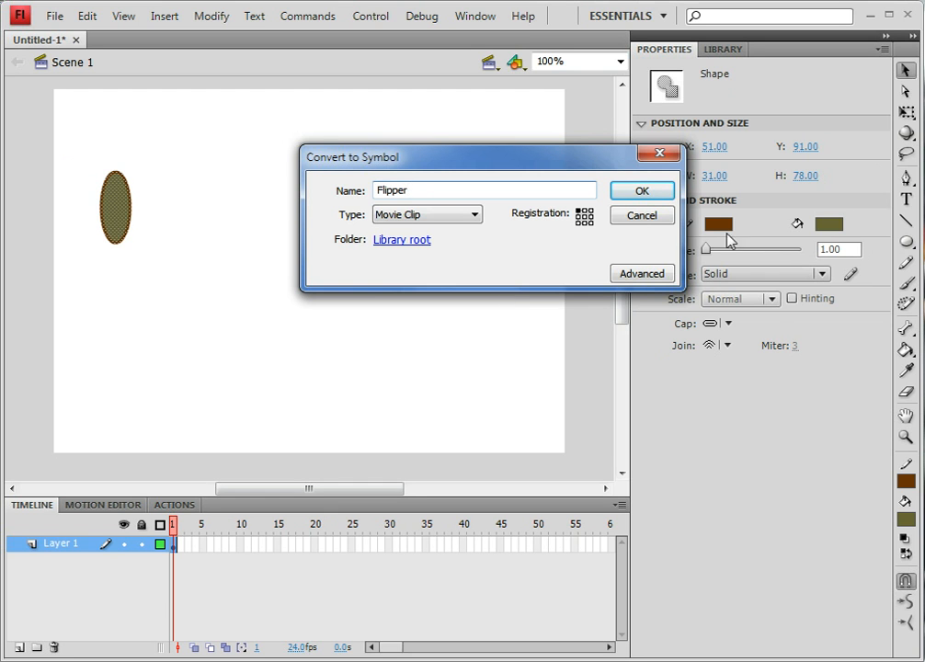
pyautogui.click(640, 193)
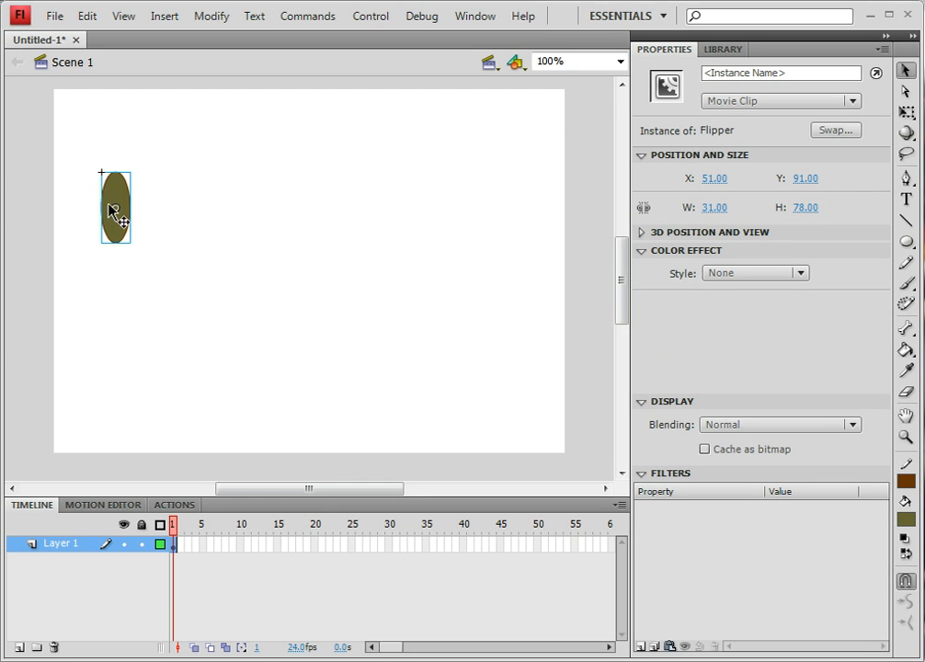
# Draw a rectangle primitive about 141 by 101 px below the oval, with a grey fill and a darker grey stroke.
pyautogui.click(906, 242)
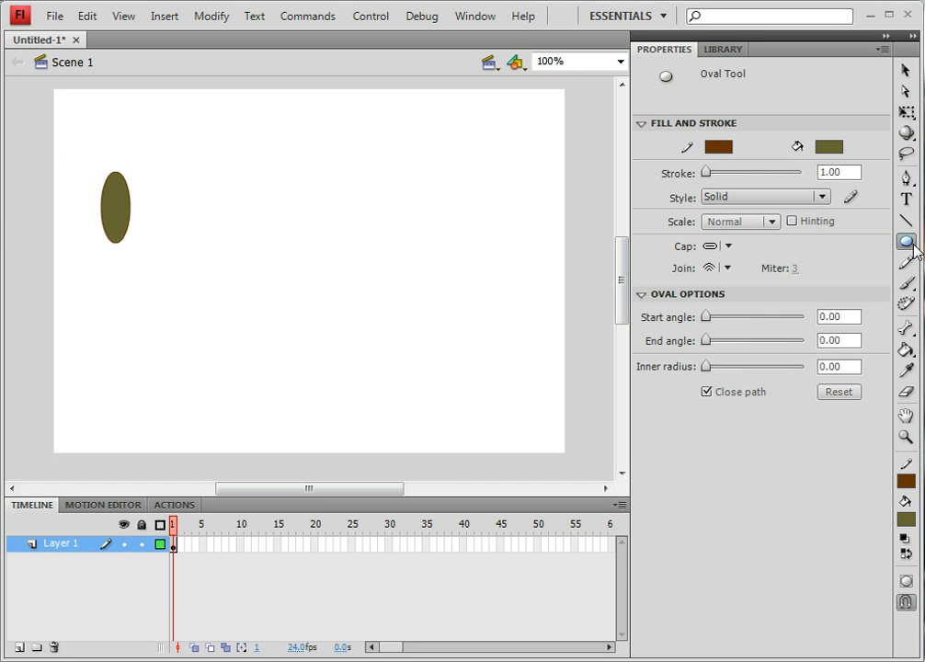
pyautogui.press('r')
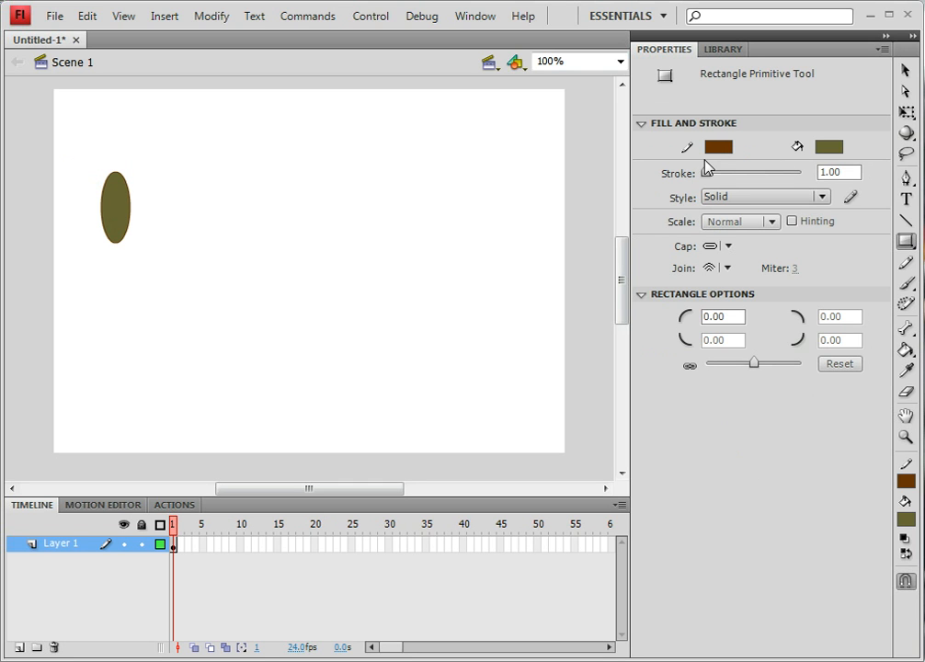
pyautogui.click(829, 147)
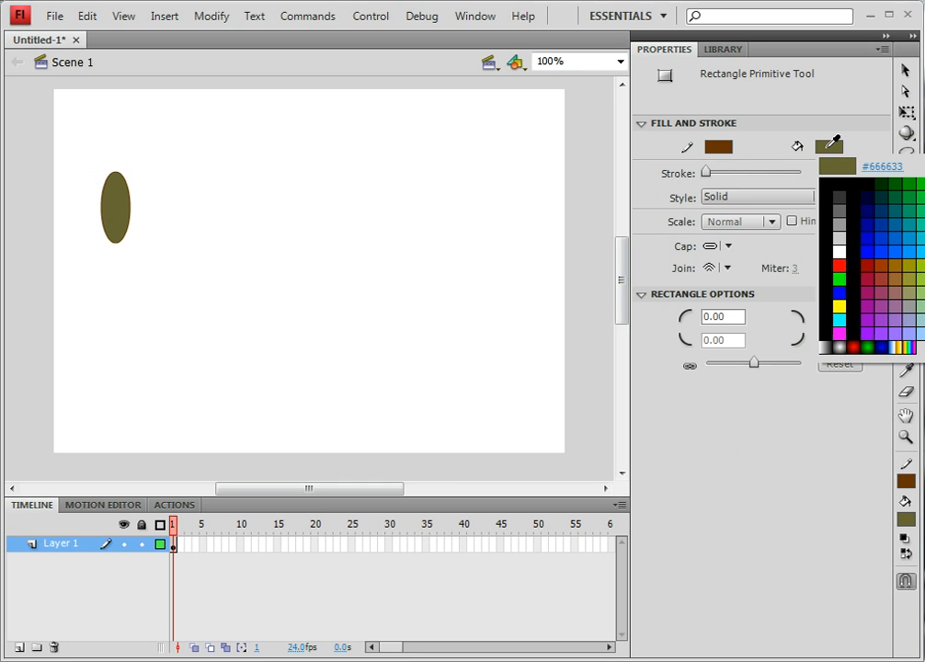
pyautogui.click(838, 211)
pyautogui.click(718, 148)
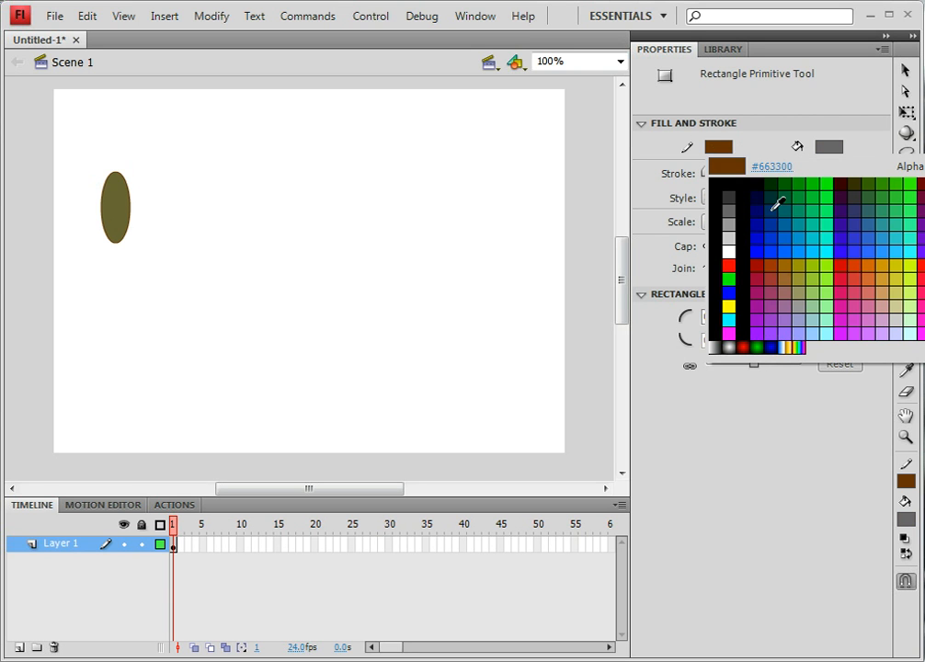
pyautogui.click(729, 199)
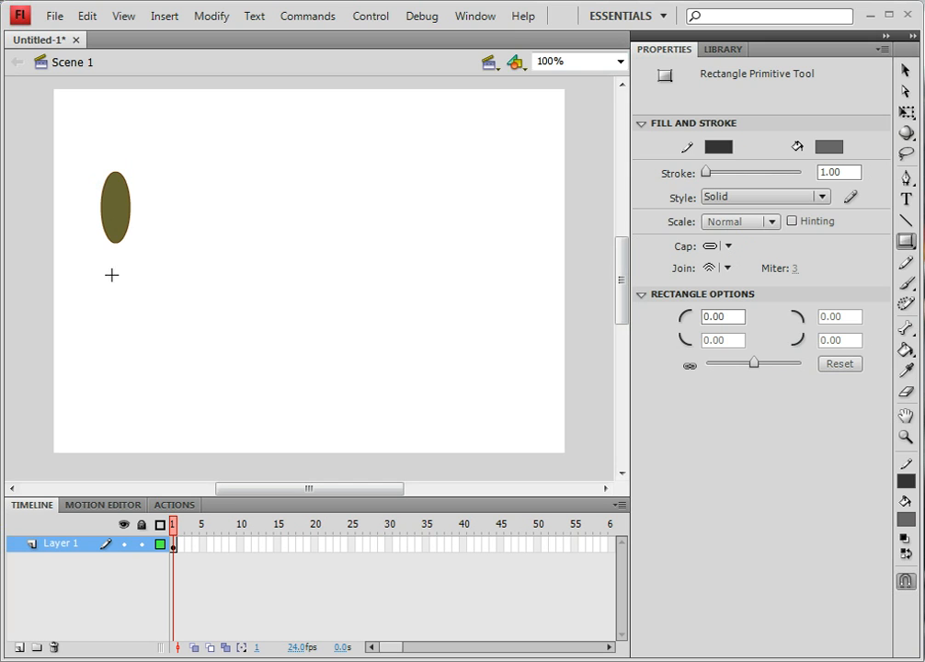
pyautogui.moveTo(113, 273); pyautogui.dragTo(244, 363)
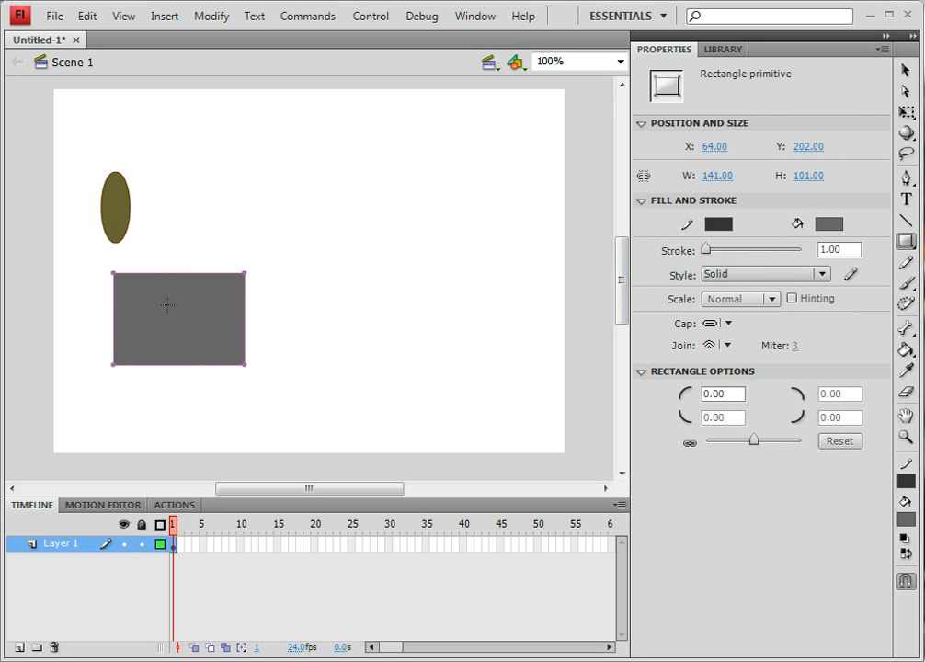
# Convert the grey rectangle to a movie clip symbol named Shell and preview the Flipper and Shell symbols in the library.
pyautogui.press('v')
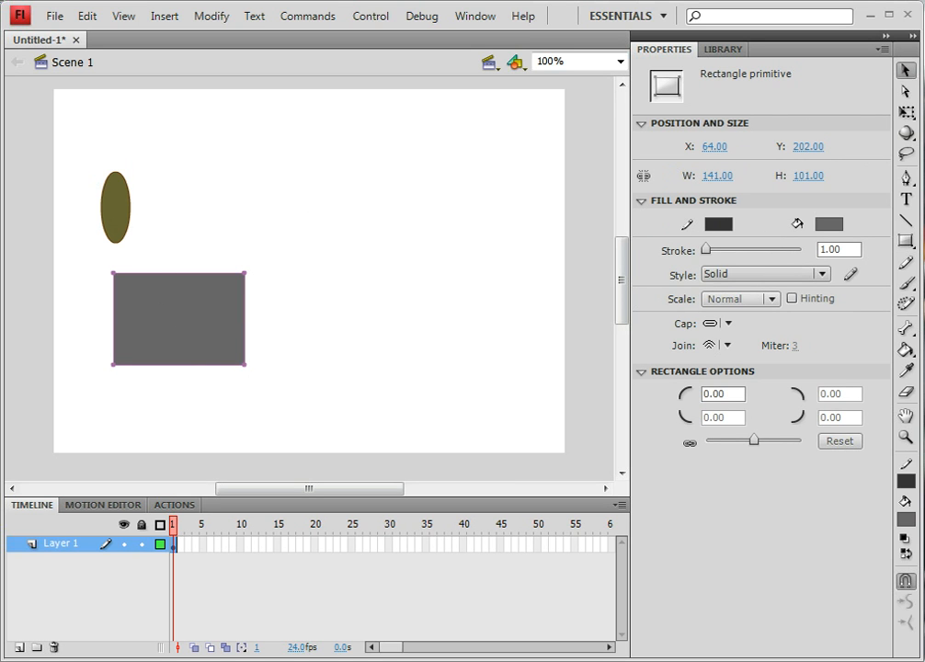
pyautogui.moveTo(73, 257); pyautogui.dragTo(258, 376)
pyautogui.rightClick(176, 322)
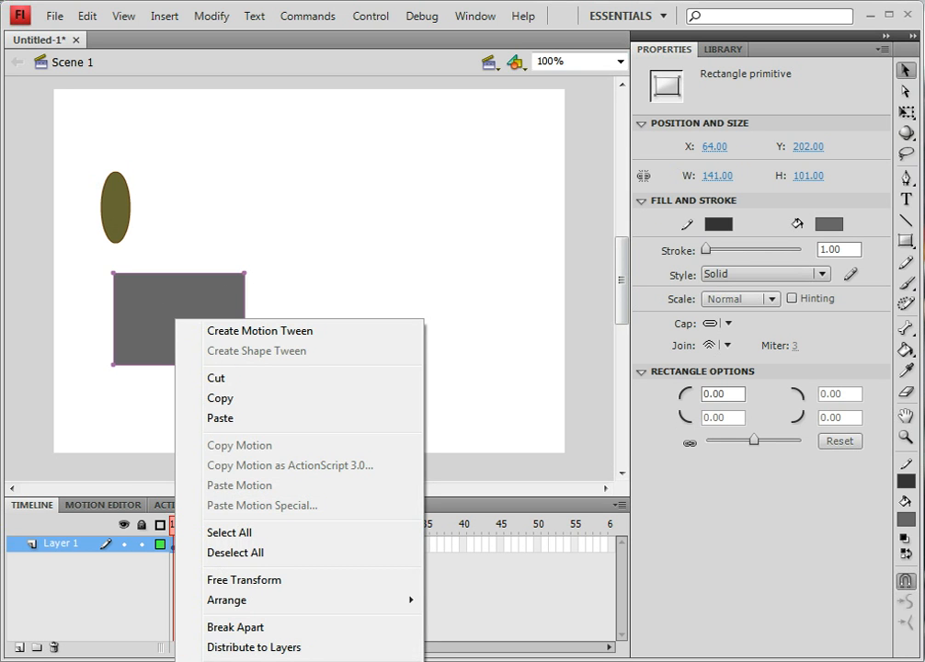
pyautogui.press('F8')
pyautogui.write('Shell')
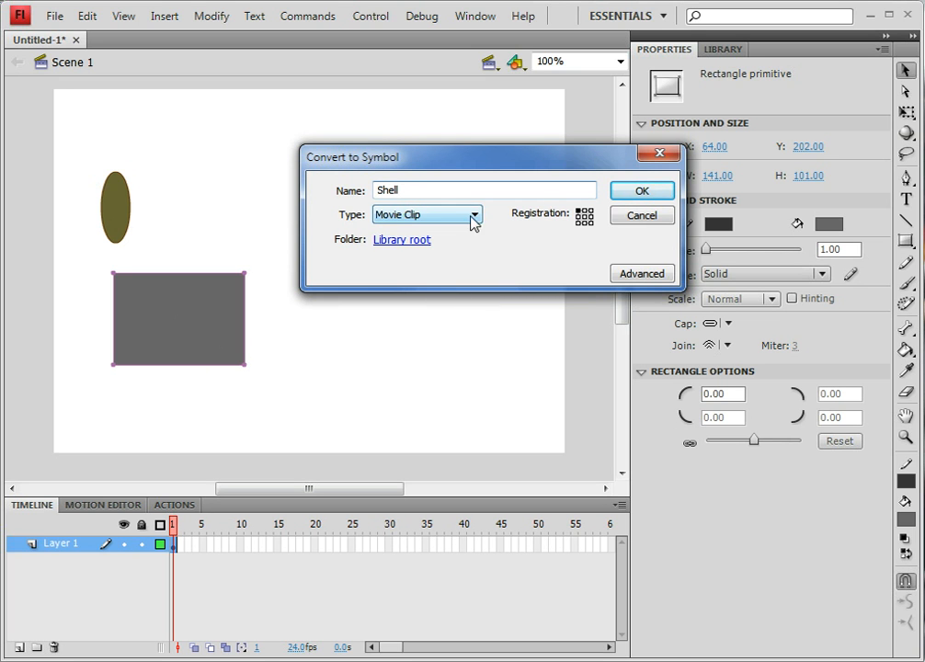
pyautogui.click(632, 193)
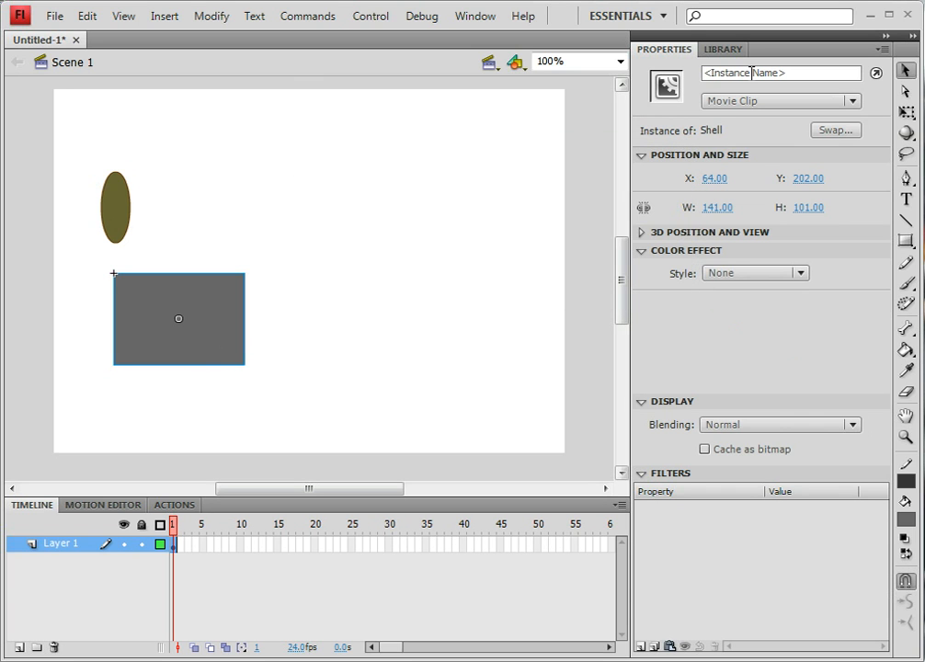
pyautogui.click(724, 49)
pyautogui.click(688, 168)
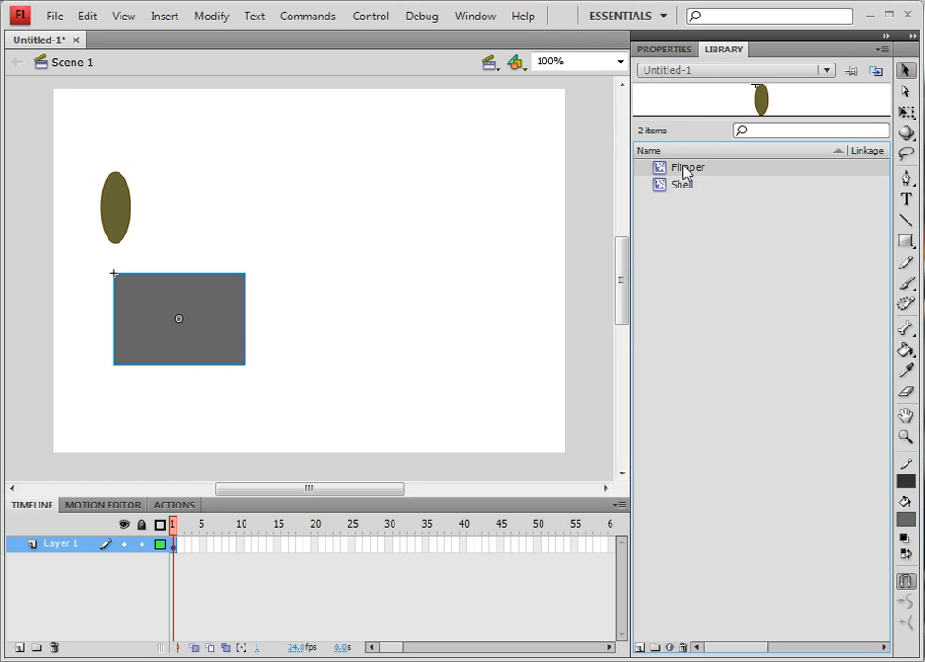
pyautogui.click(682, 187)
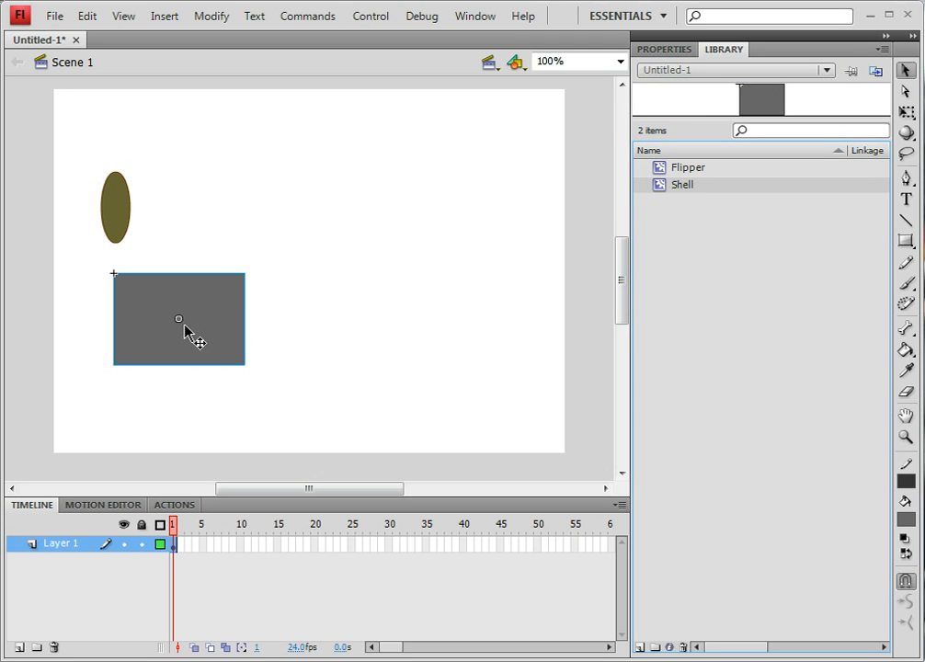
# Draw a grey circle about 88 px in diameter to the right of the rectangle with the Oval tool.
pyautogui.click(906, 241)
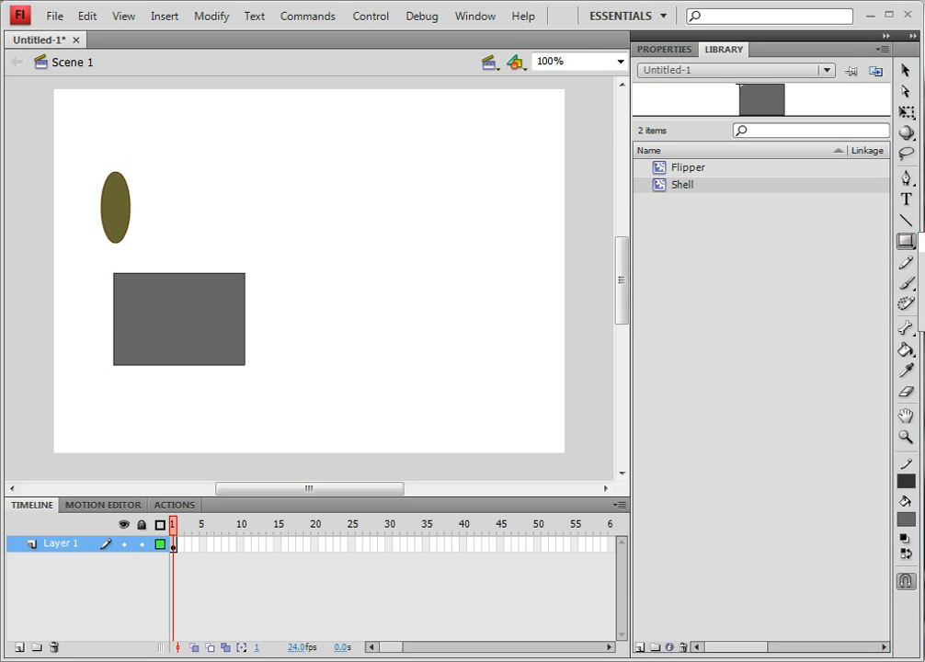
pyautogui.click(922, 261)
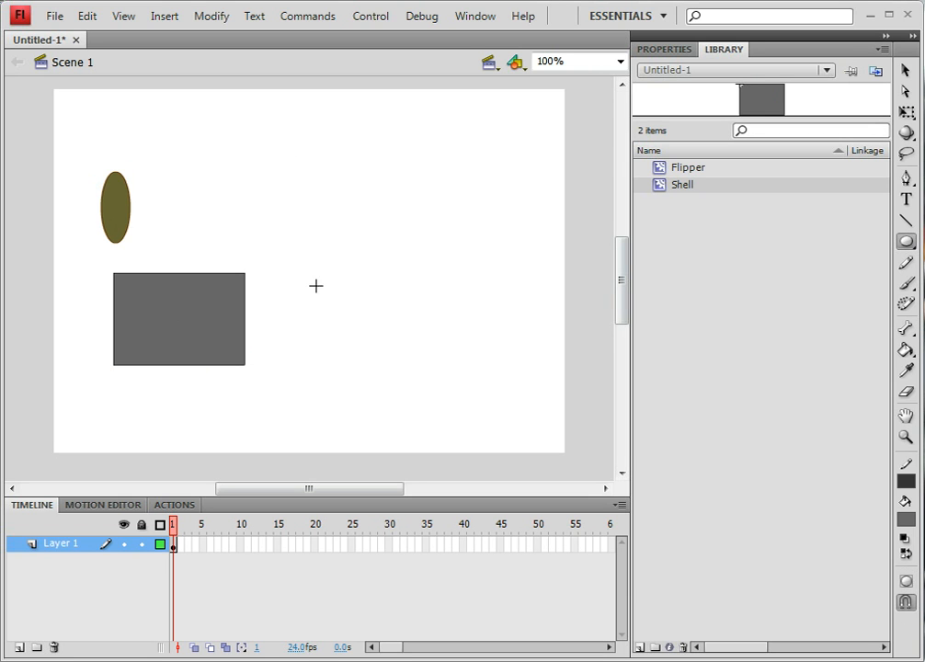
pyautogui.moveTo(298, 279); pyautogui.dragTo(382, 355)
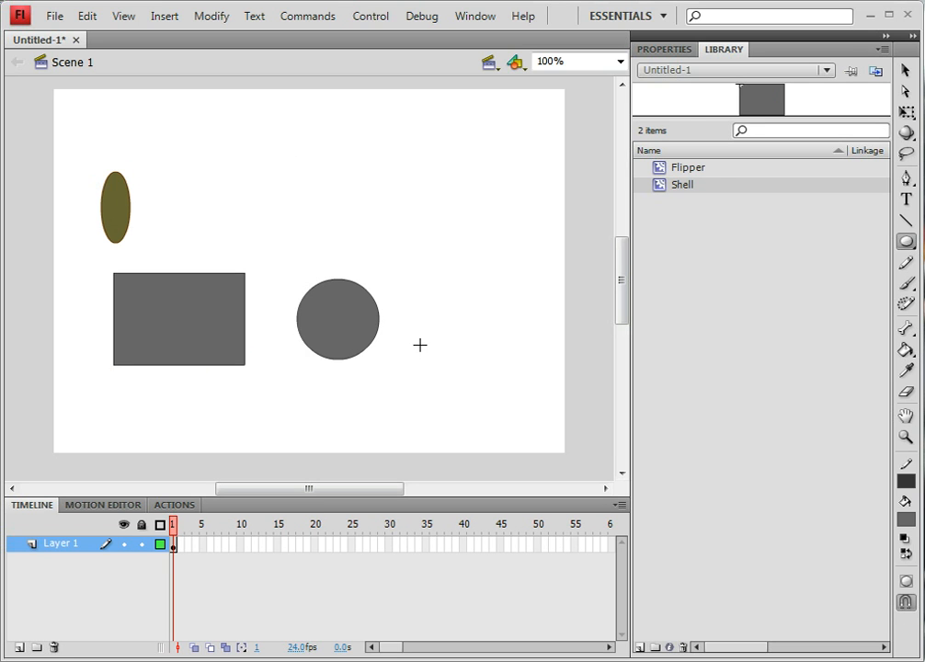
# Convert the grey circle with its stroke to a movie clip symbol named Head and show the document's library.
pyautogui.click(664, 50)
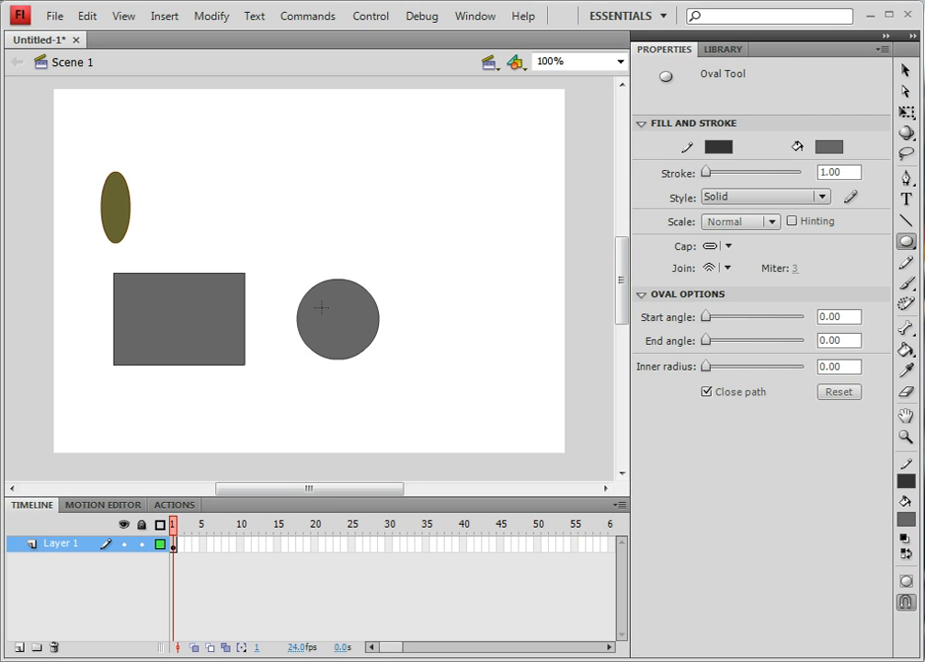
pyautogui.click(905, 70)
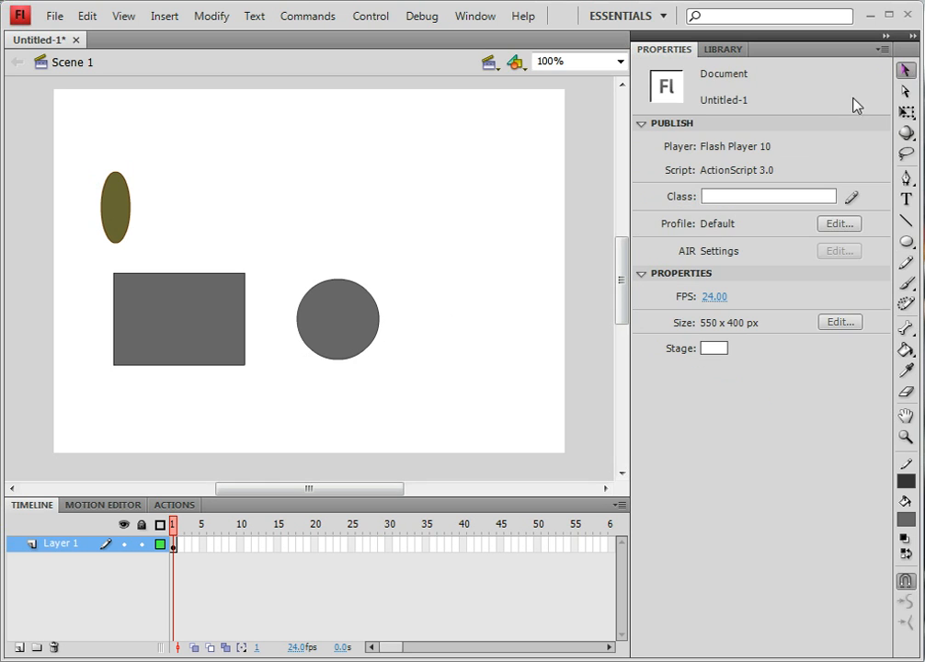
pyautogui.moveTo(286, 265); pyautogui.dragTo(402, 379)
pyautogui.rightClick(330, 312)
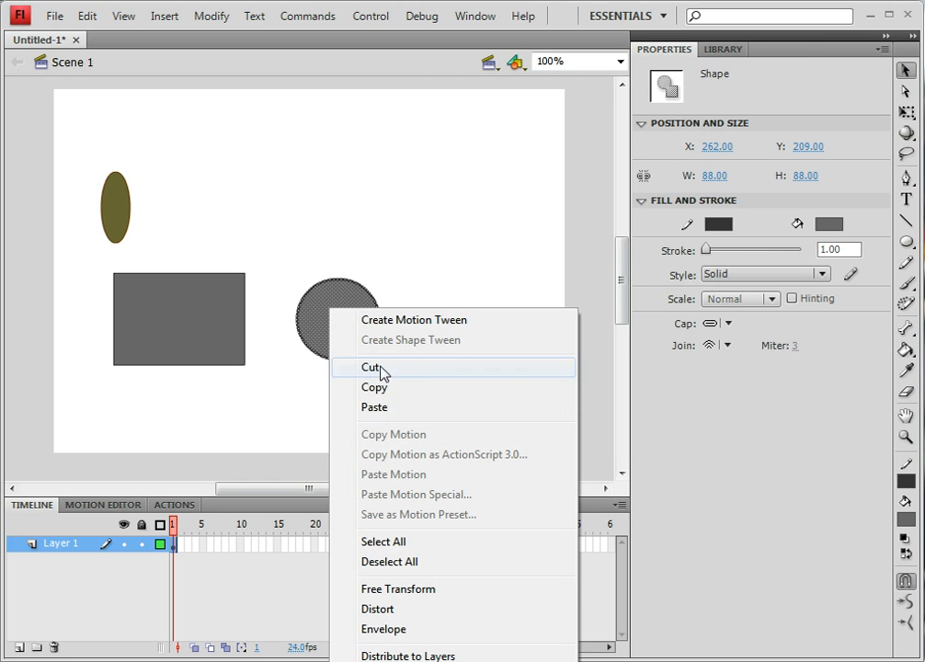
pyautogui.click(414, 659)
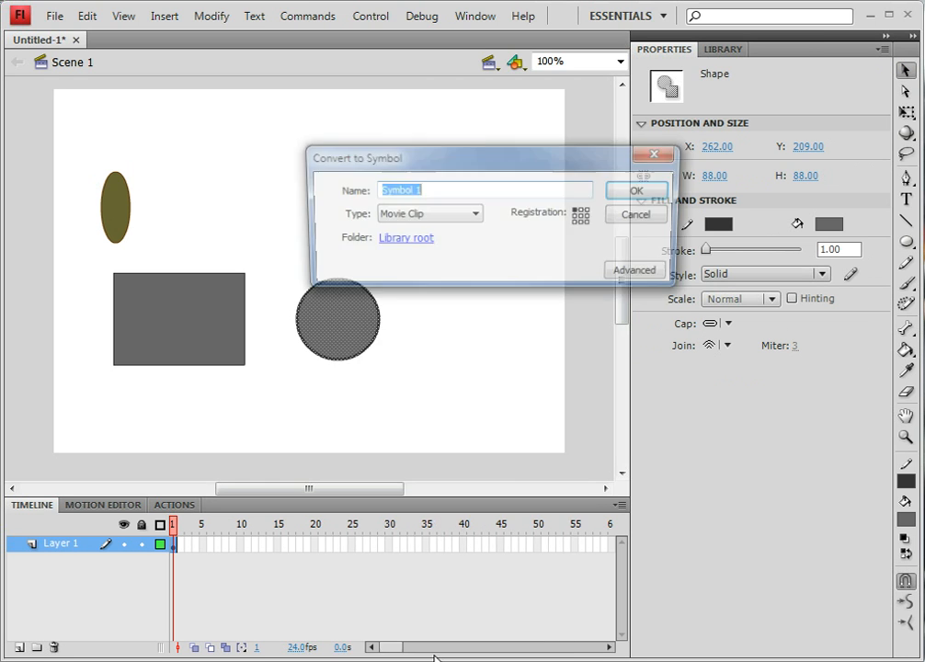
pyautogui.write('Head')
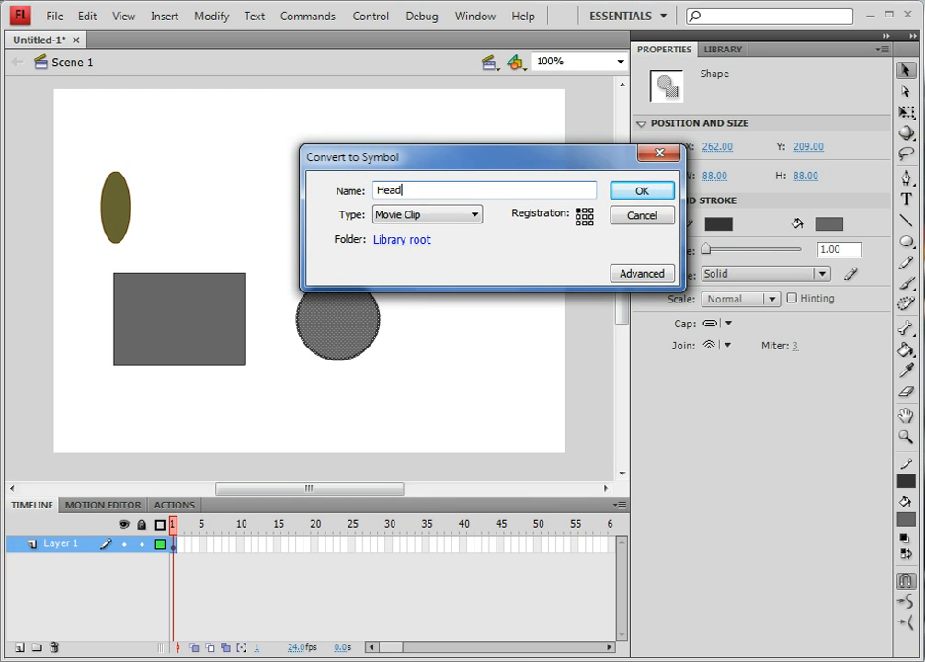
pyautogui.click(647, 193)
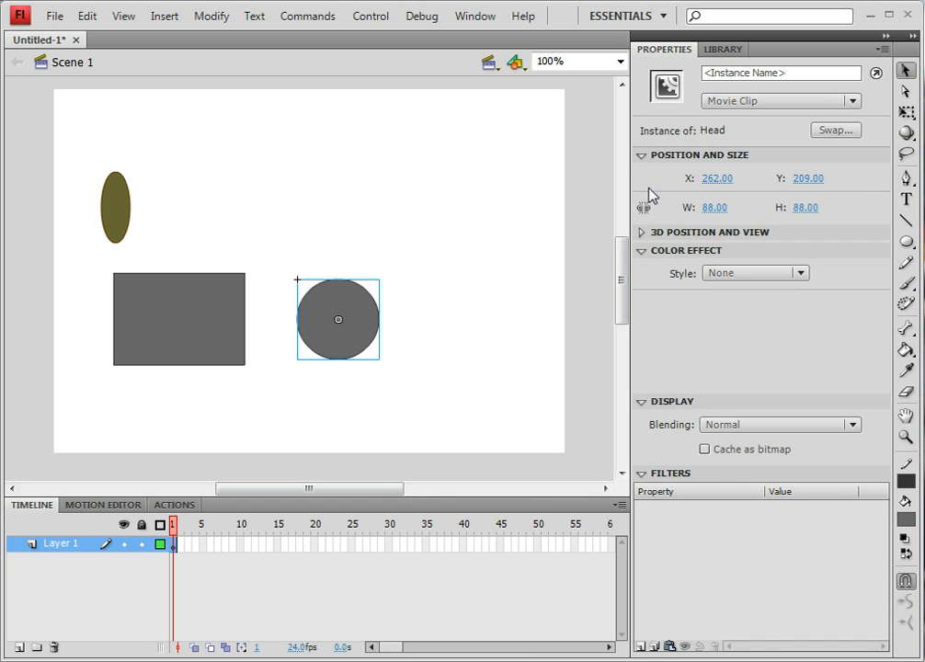
pyautogui.click(723, 49)
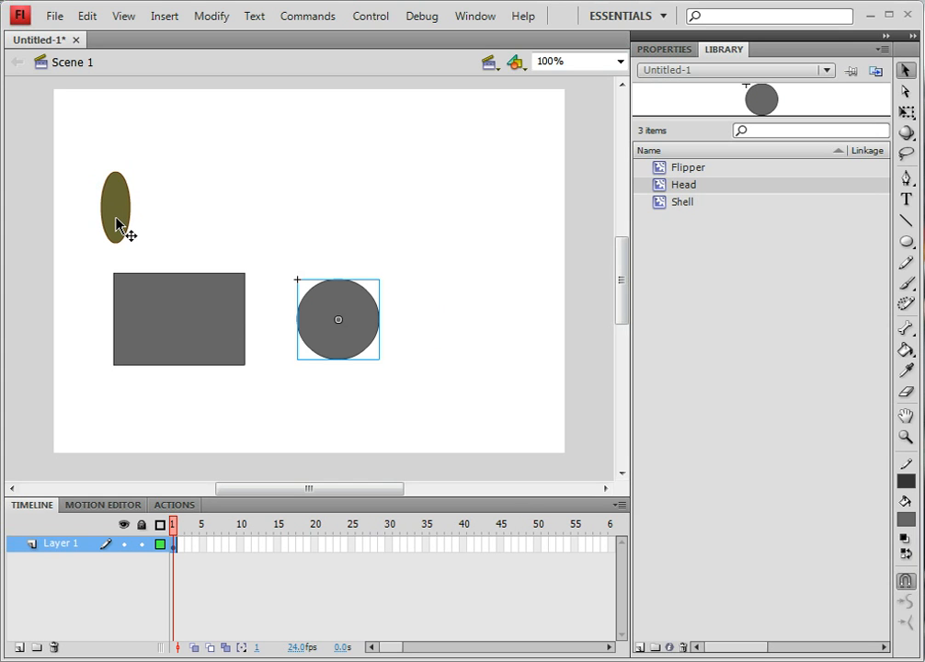
# Move the flipper onto the shell's upper edge near its front and place the head against the shell's front edge.
pyautogui.moveTo(128, 230); pyautogui.dragTo(225, 251)
pyautogui.moveTo(340, 327); pyautogui.dragTo(278, 323)
pyautogui.moveTo(227, 236); pyautogui.dragTo(228, 251)
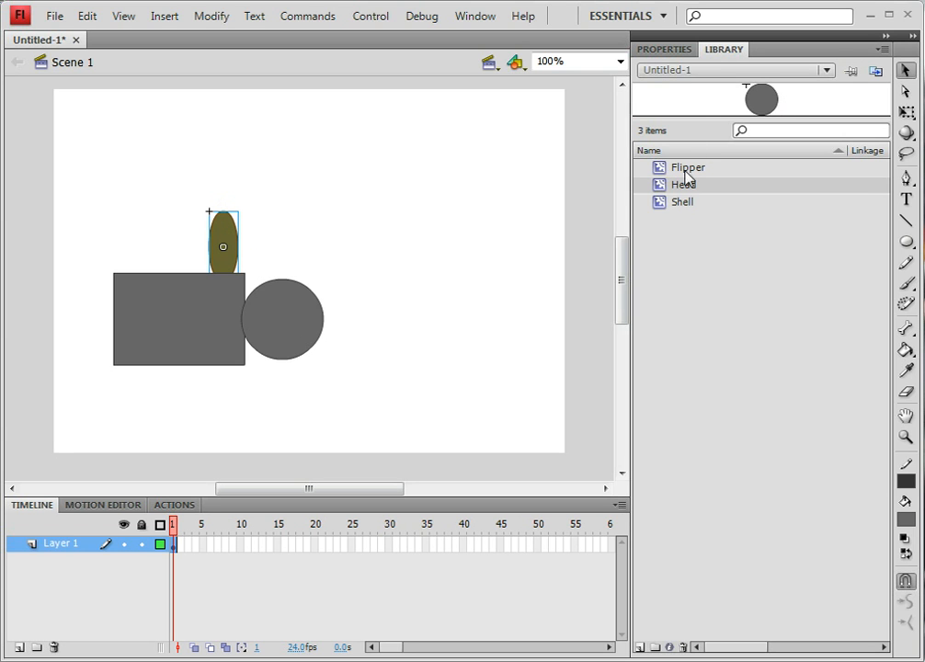
# Add three more Flipper instances from the library, one at the shell's upper rear and two along its lower edge.
pyautogui.moveTo(678, 169); pyautogui.dragTo(140, 256)
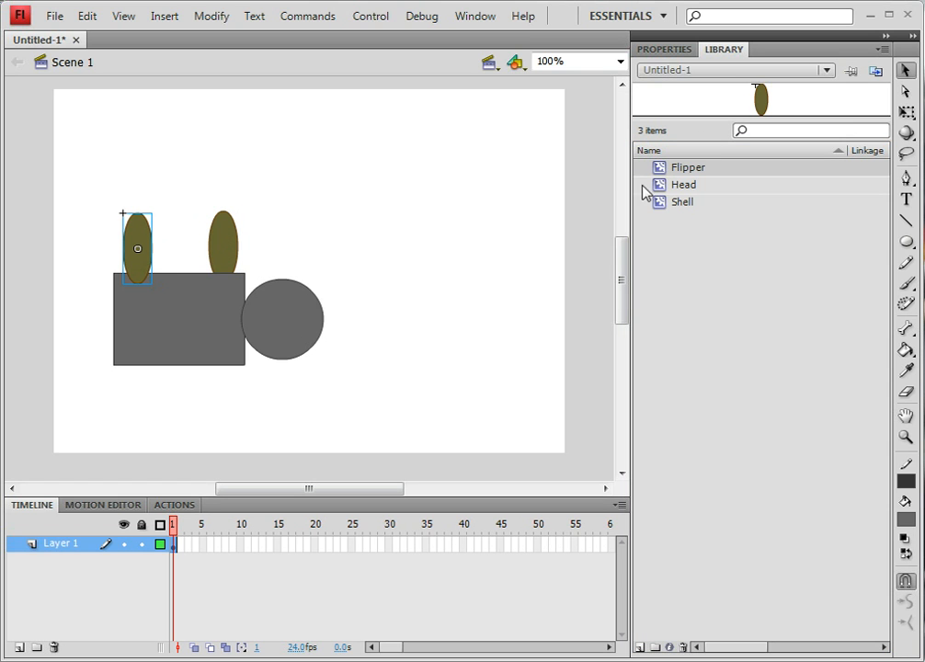
pyautogui.moveTo(668, 170); pyautogui.dragTo(227, 398)
pyautogui.moveTo(689, 173); pyautogui.dragTo(140, 398)
pyautogui.click(431, 361)
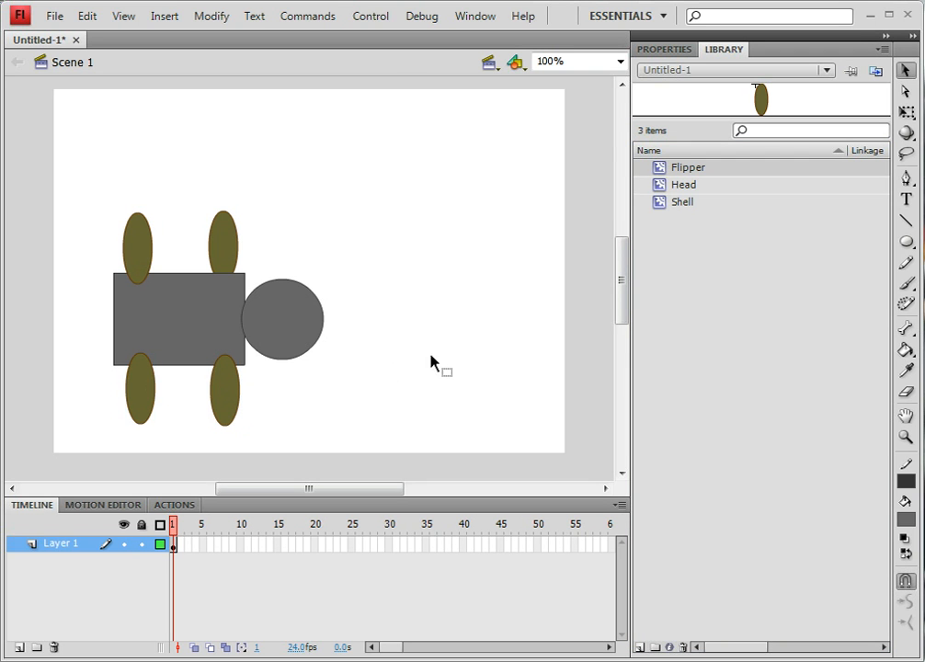
# Send the upper rear flipper and both lower flippers to the back, behind the shell.
pyautogui.click(134, 241)
pyautogui.rightClick(134, 241)
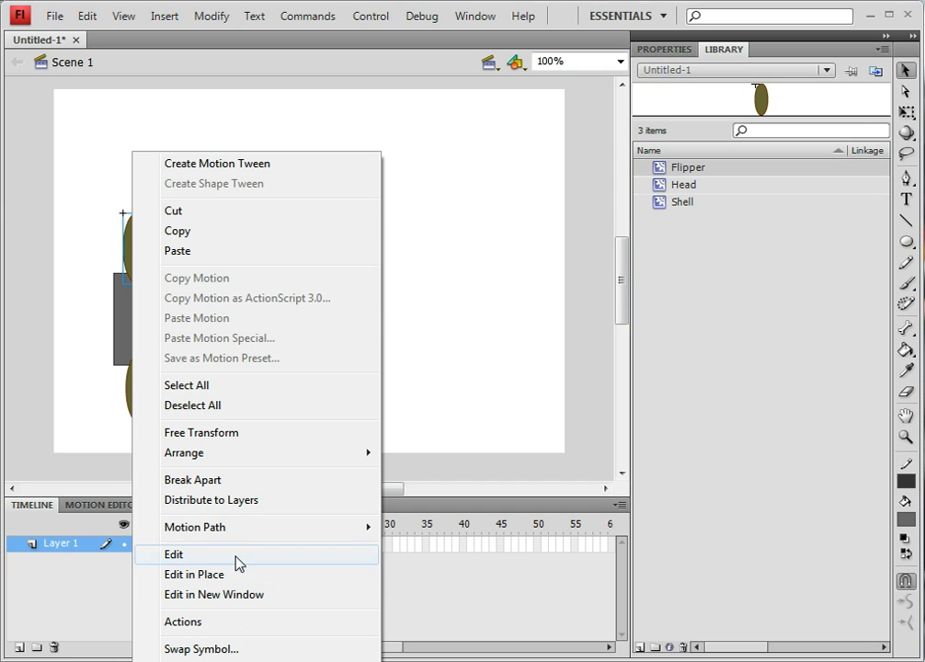
pyautogui.moveTo(237, 459)
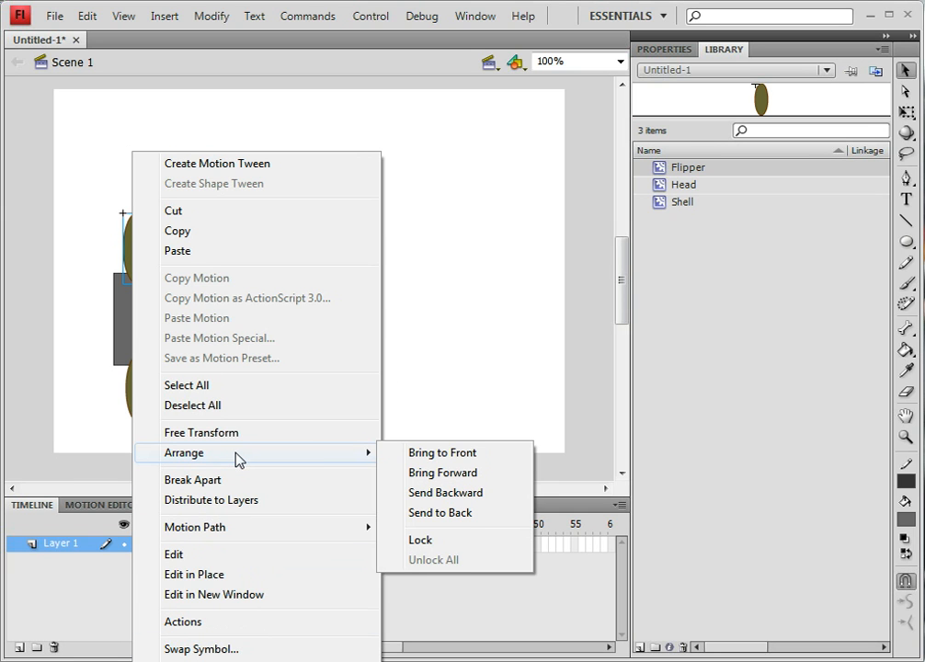
pyautogui.click(449, 513)
pyautogui.rightClick(139, 406)
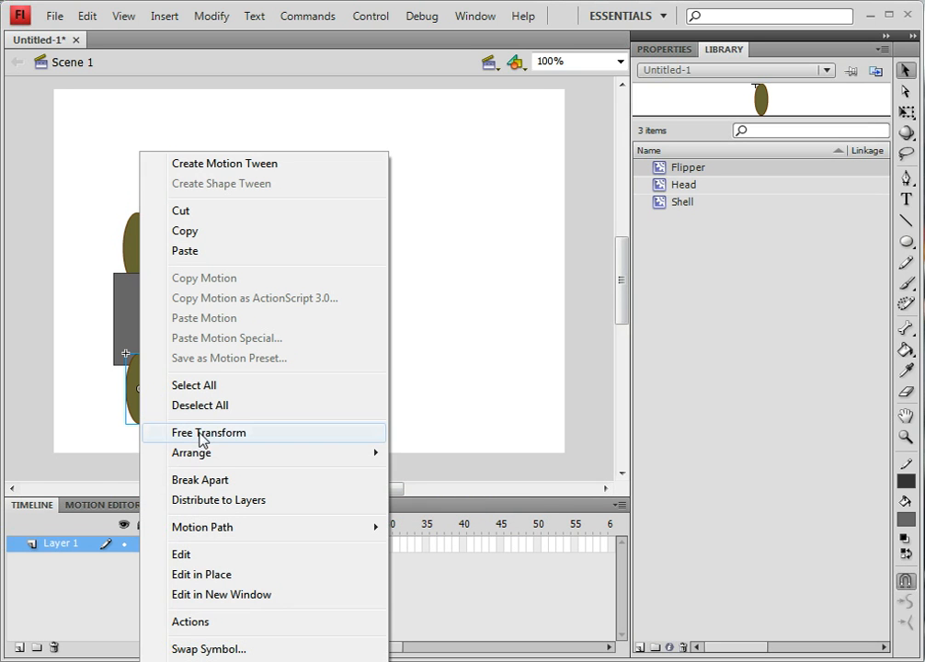
pyautogui.moveTo(219, 458)
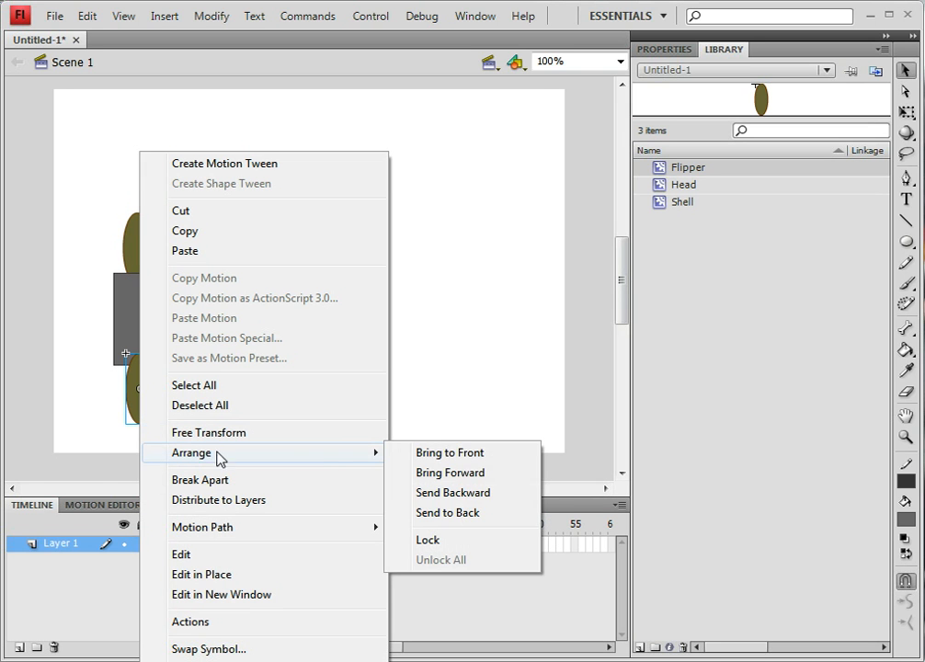
pyautogui.click(450, 513)
pyautogui.rightClick(230, 406)
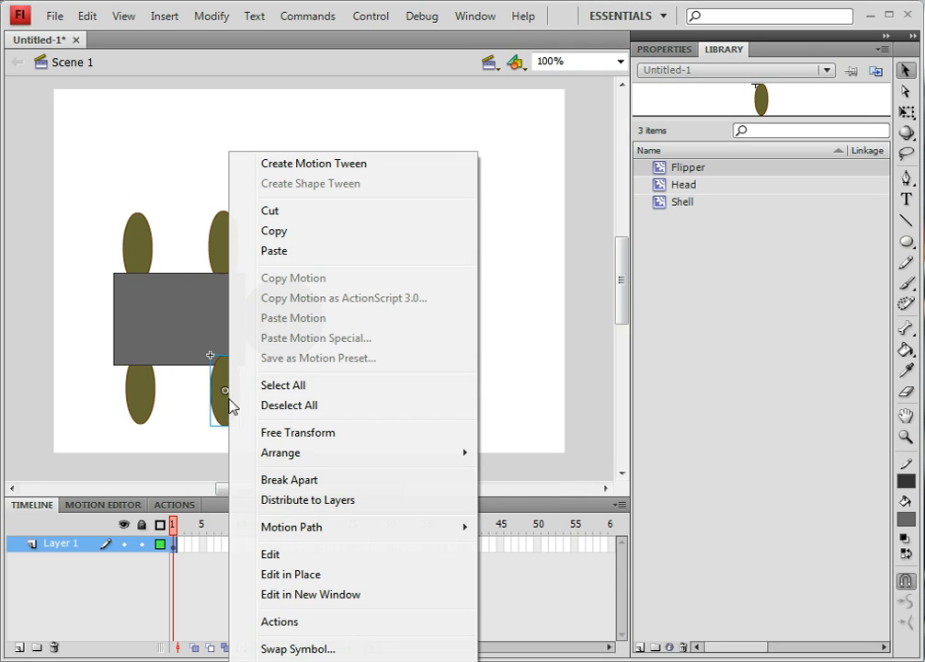
pyautogui.moveTo(420, 457)
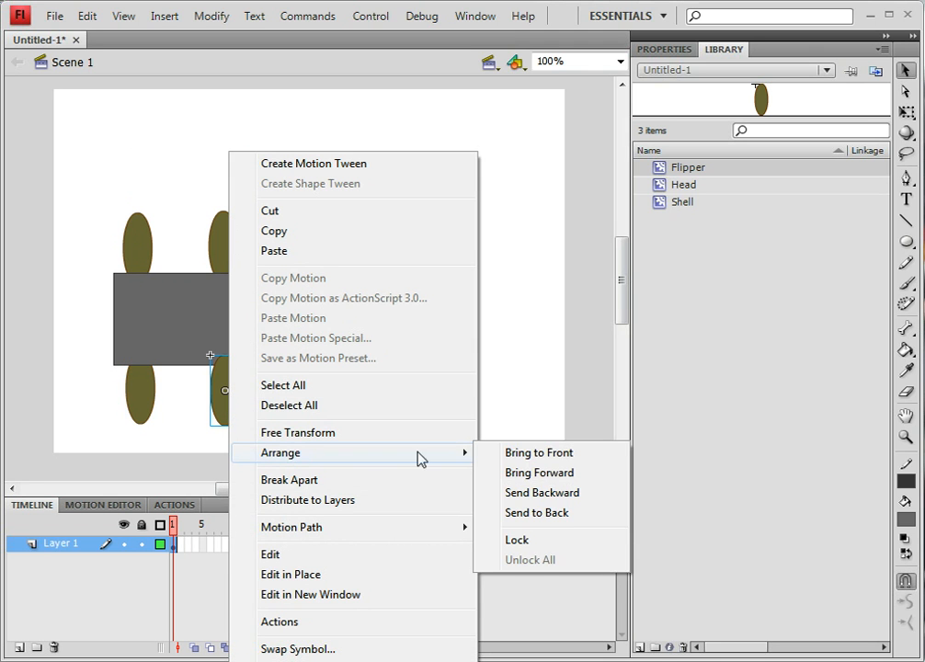
pyautogui.click(543, 511)
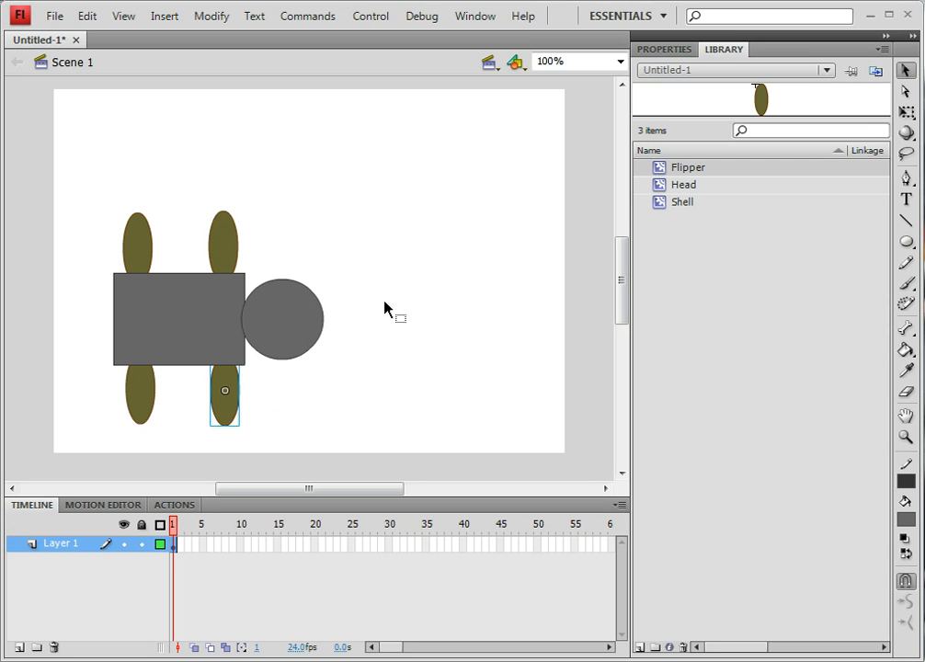
# Convert all the turtle parts together to a movie clip symbol named Turtle and move it toward the stage's upper left.
pyautogui.click(145, 171)
pyautogui.moveTo(328, 451); pyautogui.dragTo(335, 455)
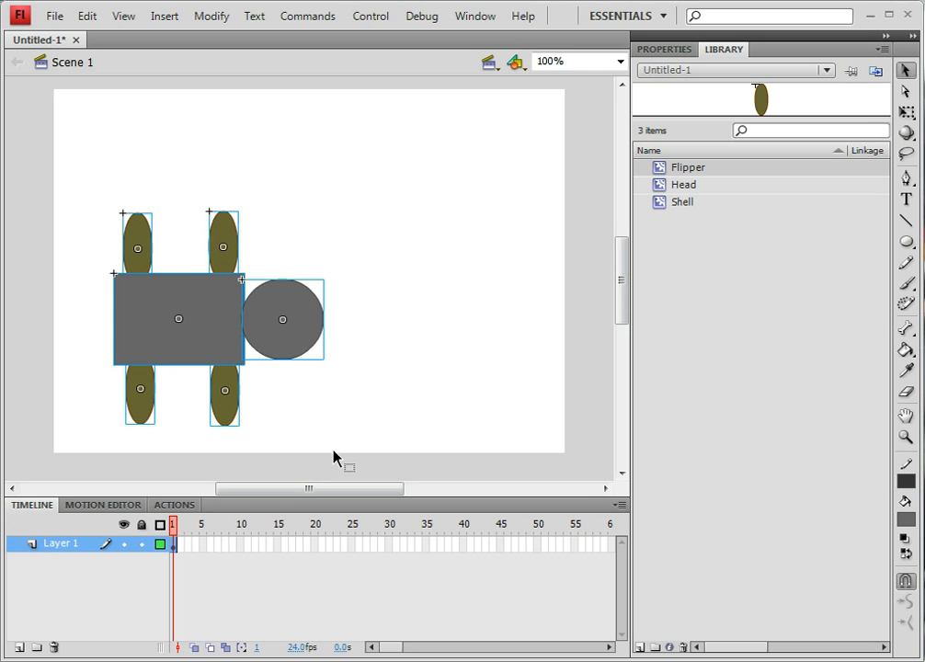
pyautogui.rightClick(173, 316)
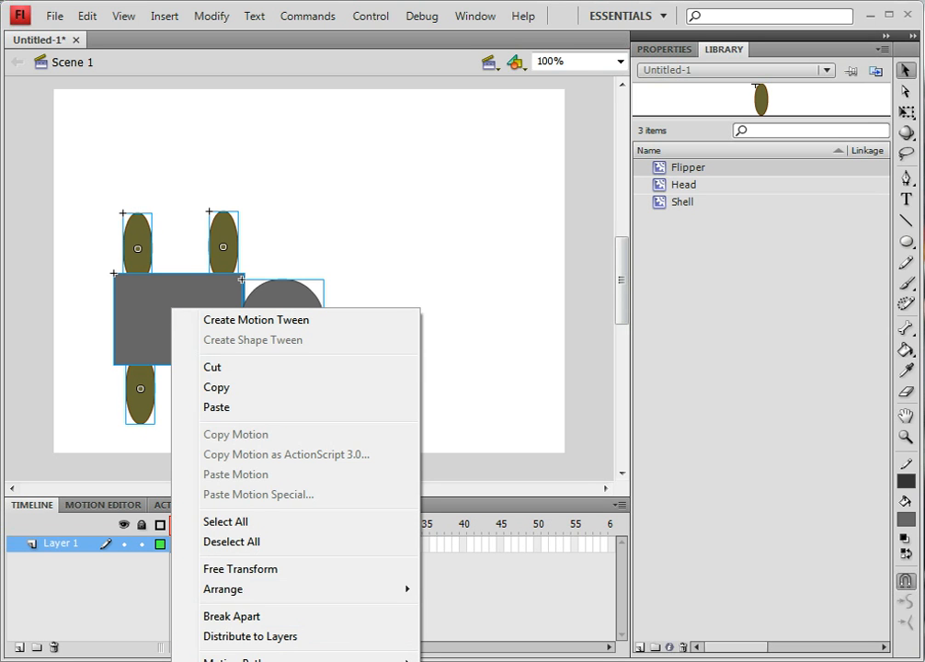
pyautogui.click(239, 661)
pyautogui.write('Turtle')
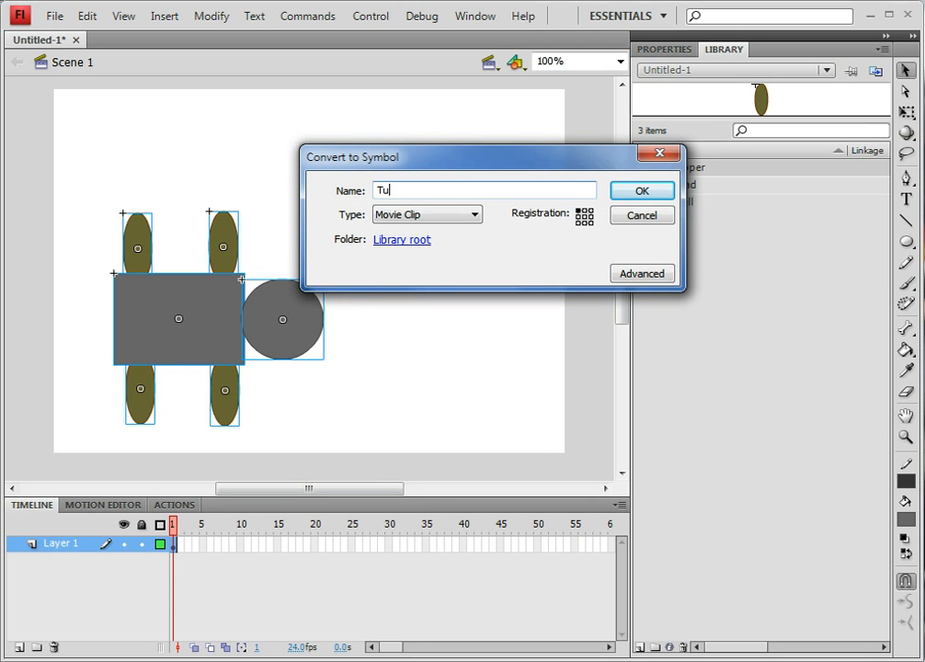
pyautogui.click(644, 191)
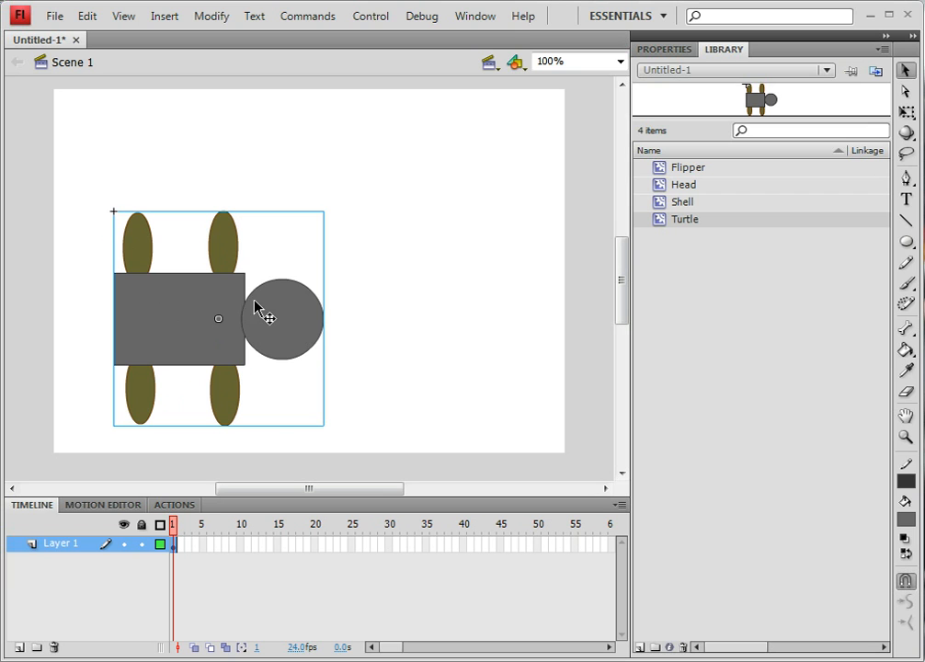
pyautogui.moveTo(203, 307); pyautogui.dragTo(176, 250)
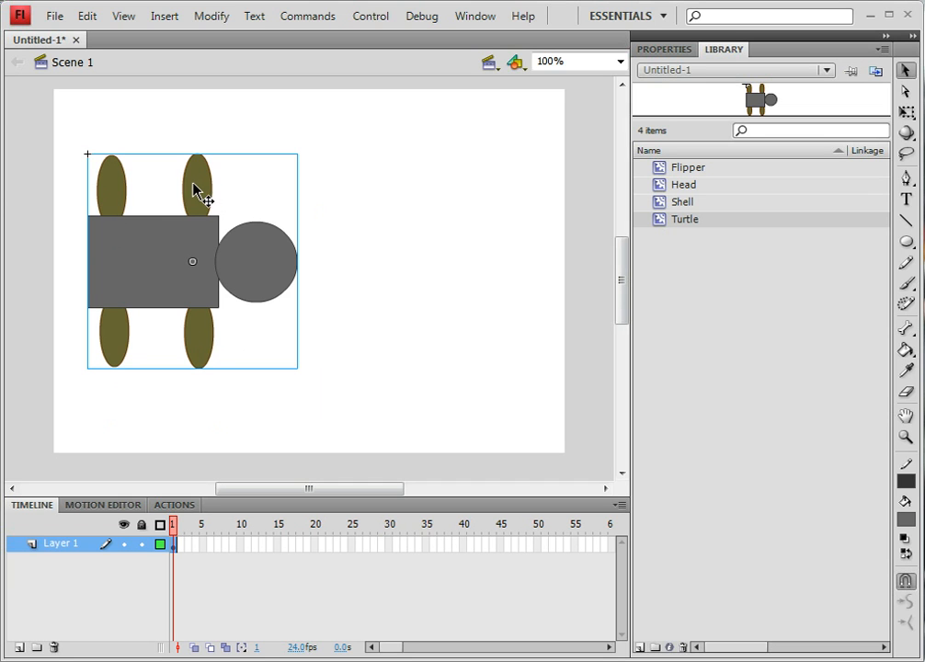
# Inside the Turtle symbol, use the Bone tool to link the head to the shell and the shell to each of the four flippers.
pyautogui.doubleClick(159, 265)
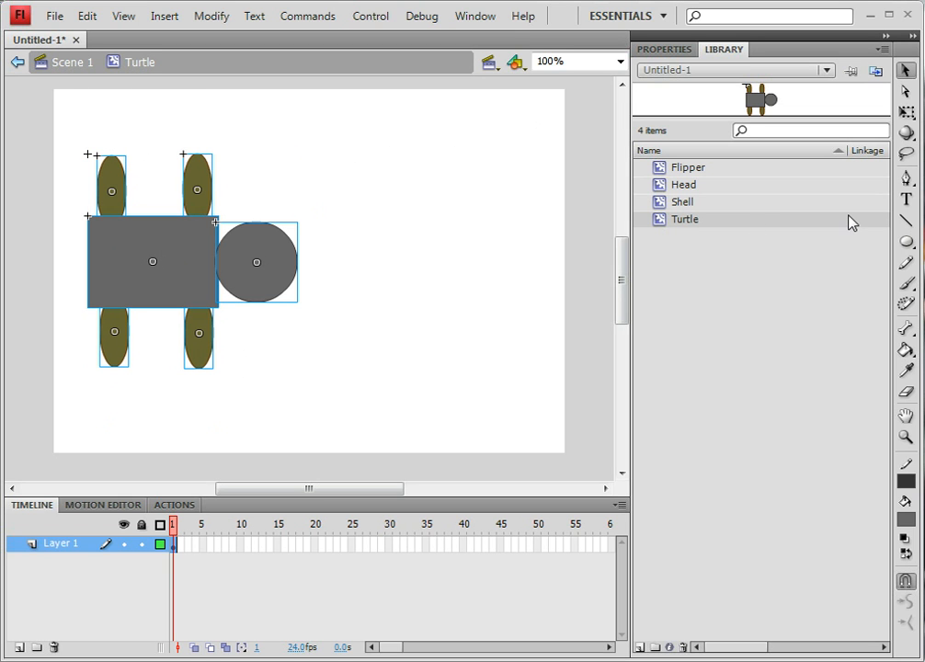
pyautogui.click(907, 329)
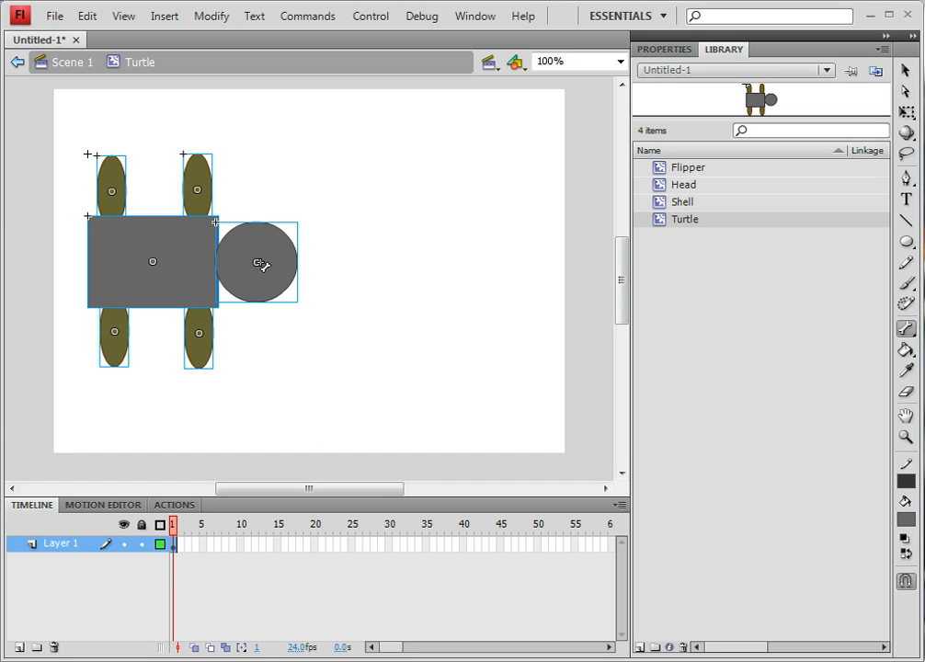
pyautogui.moveTo(262, 265); pyautogui.dragTo(196, 207)
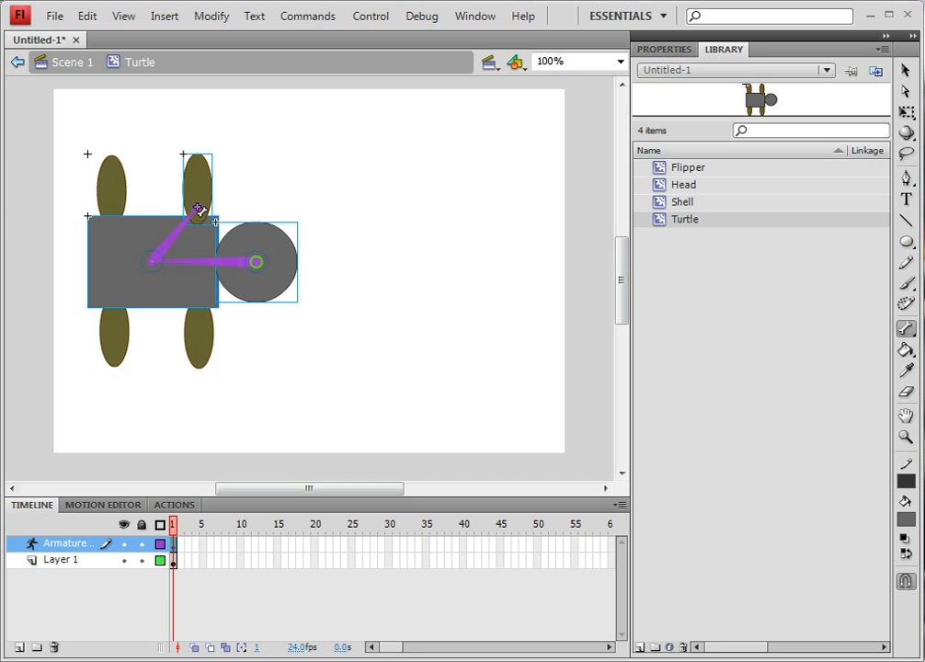
pyautogui.moveTo(158, 263); pyautogui.dragTo(113, 208)
pyautogui.moveTo(155, 262); pyautogui.dragTo(111, 318)
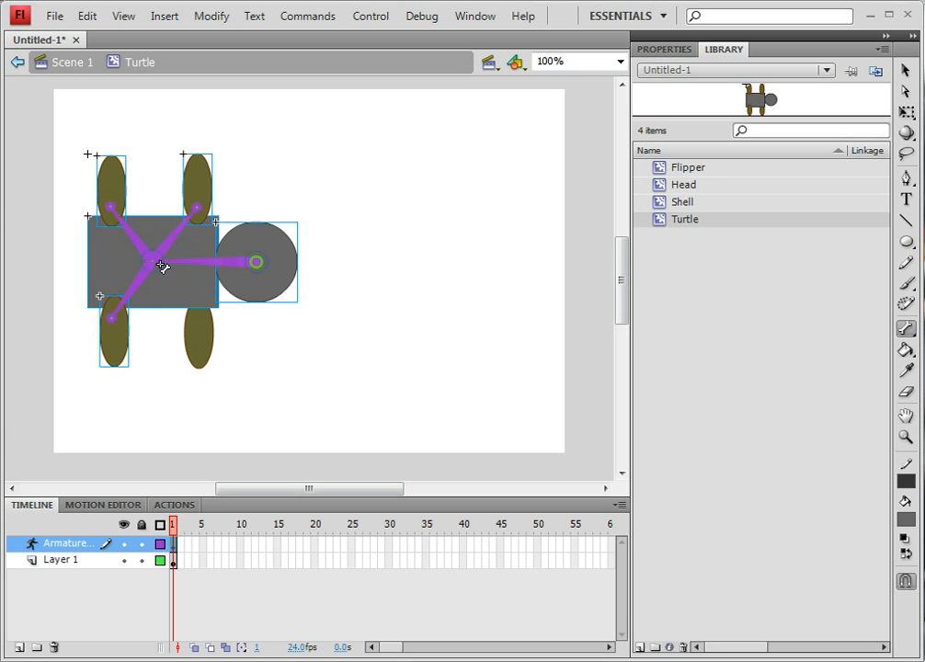
pyautogui.moveTo(157, 264); pyautogui.dragTo(201, 321)
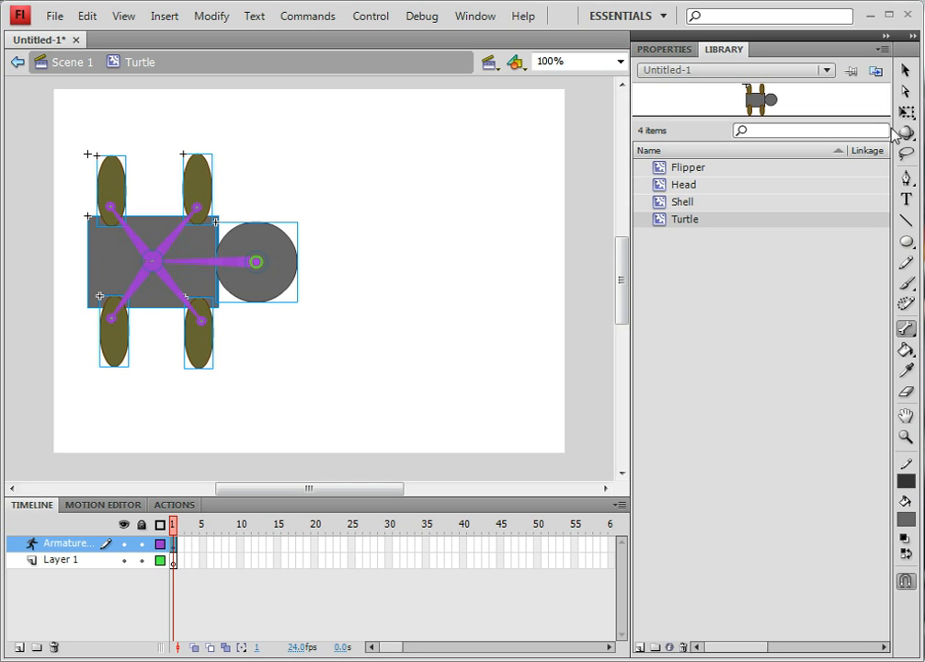
pyautogui.click(907, 73)
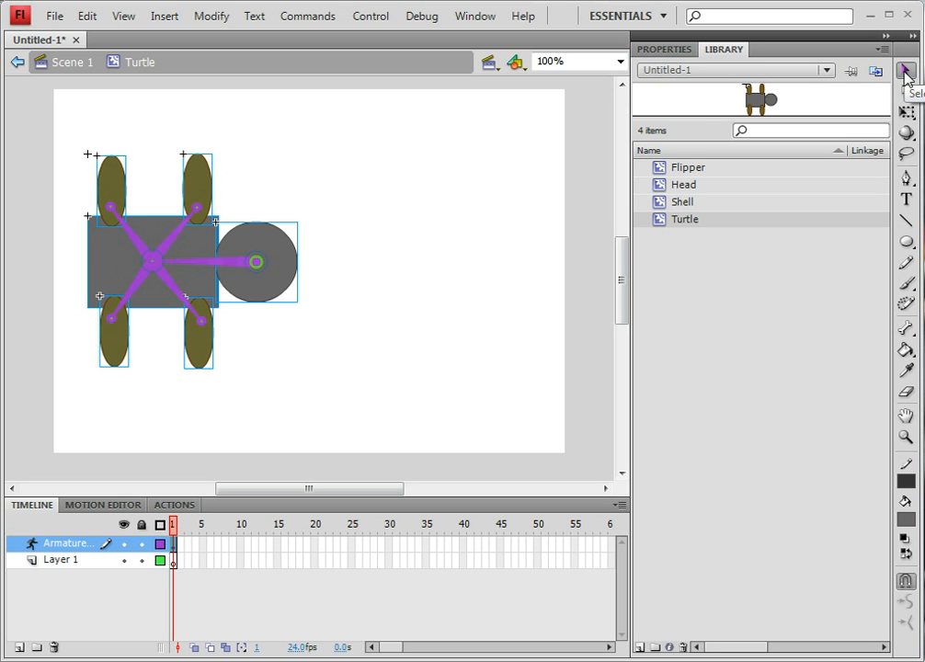
pyautogui.doubleClick(110, 270)
pyautogui.rightClick(117, 267)
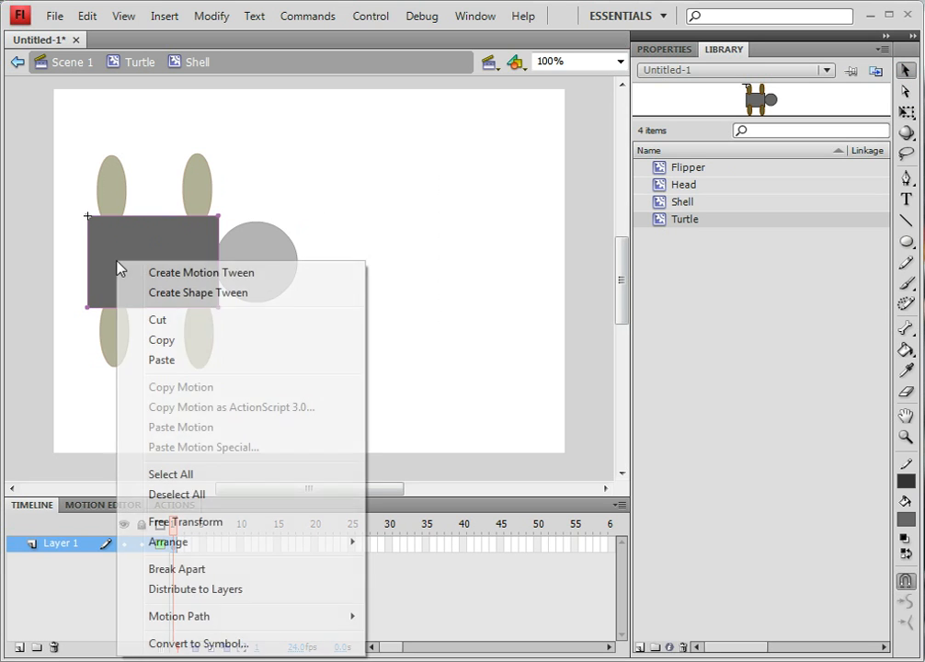
pyautogui.click(128, 62)
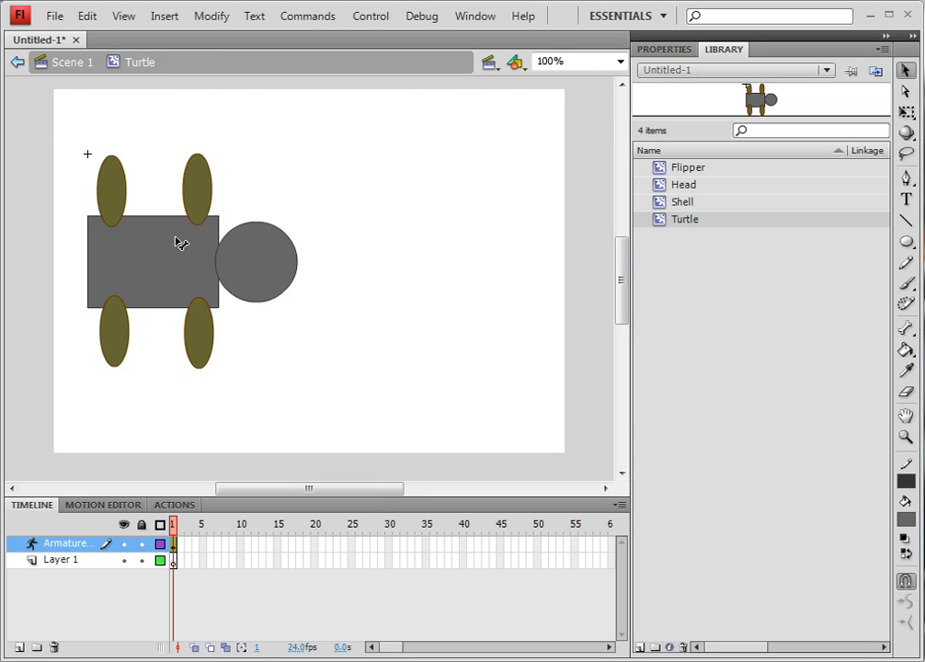
pyautogui.rightClick(107, 261)
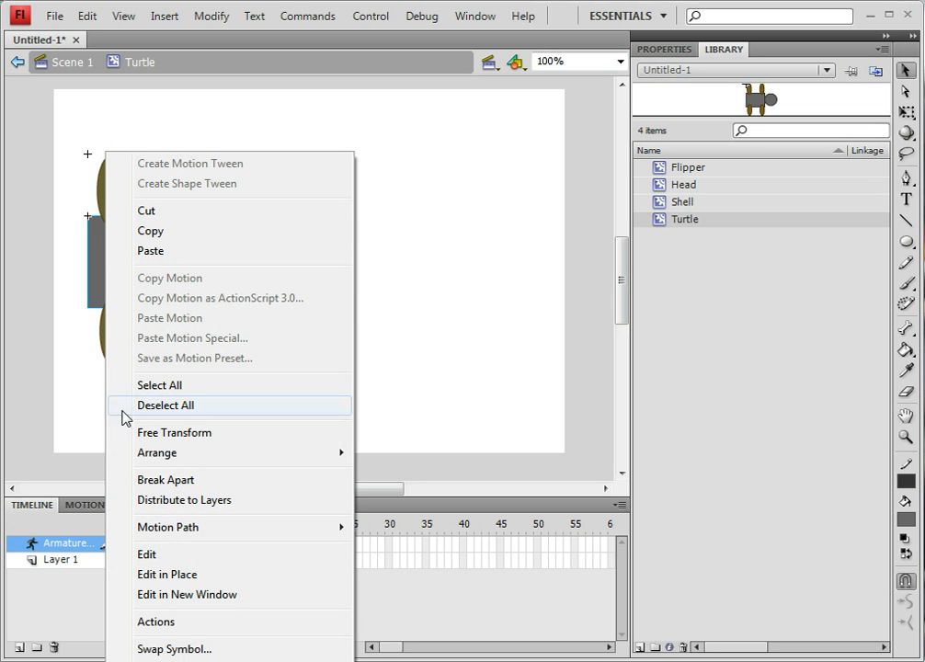
pyautogui.click(67, 294)
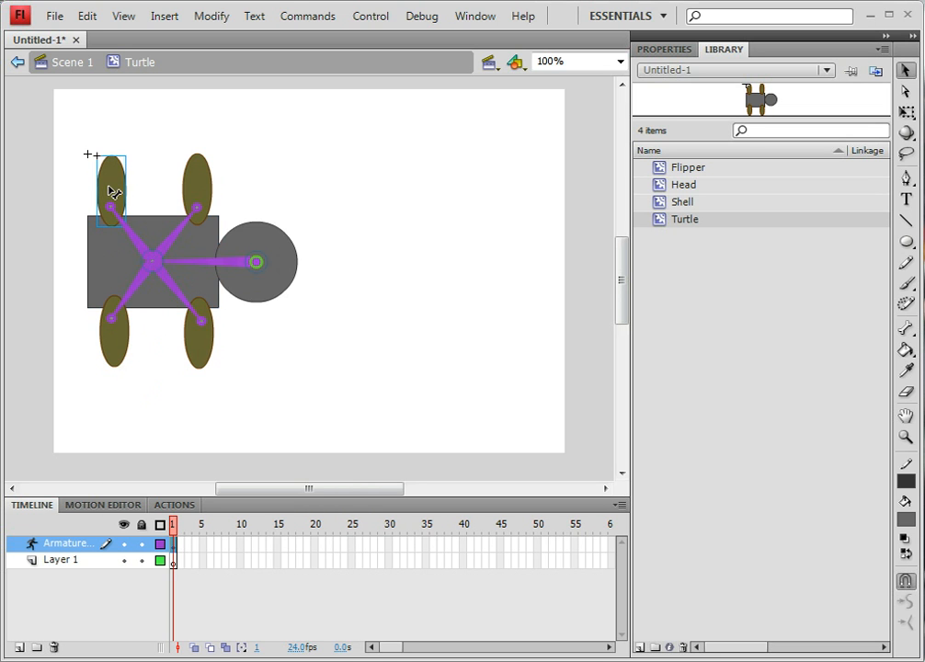
# Send the two upper flippers of the armature to the back, behind the shell.
pyautogui.rightClick(109, 192)
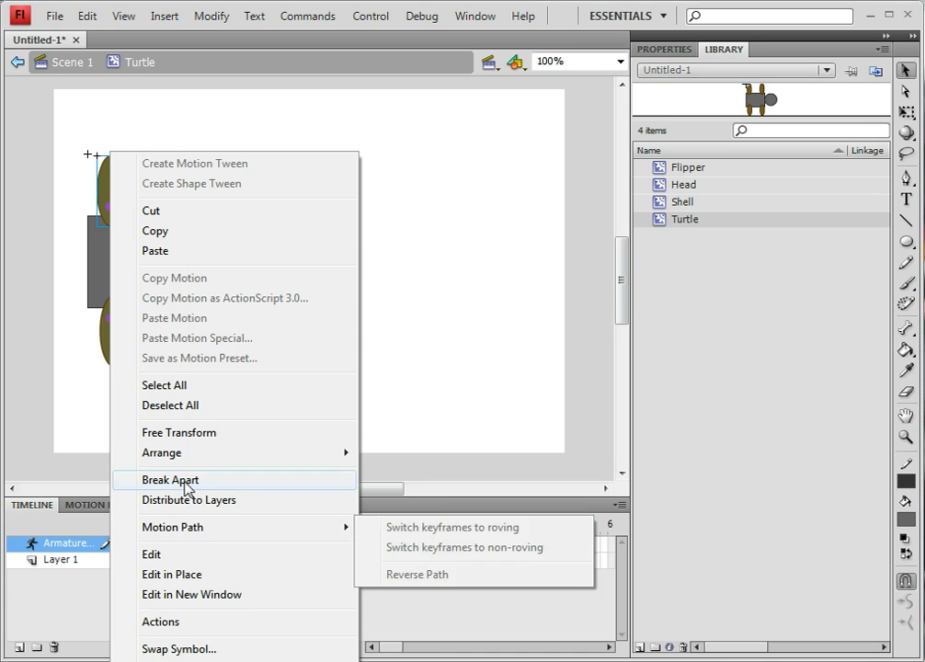
pyautogui.moveTo(177, 459)
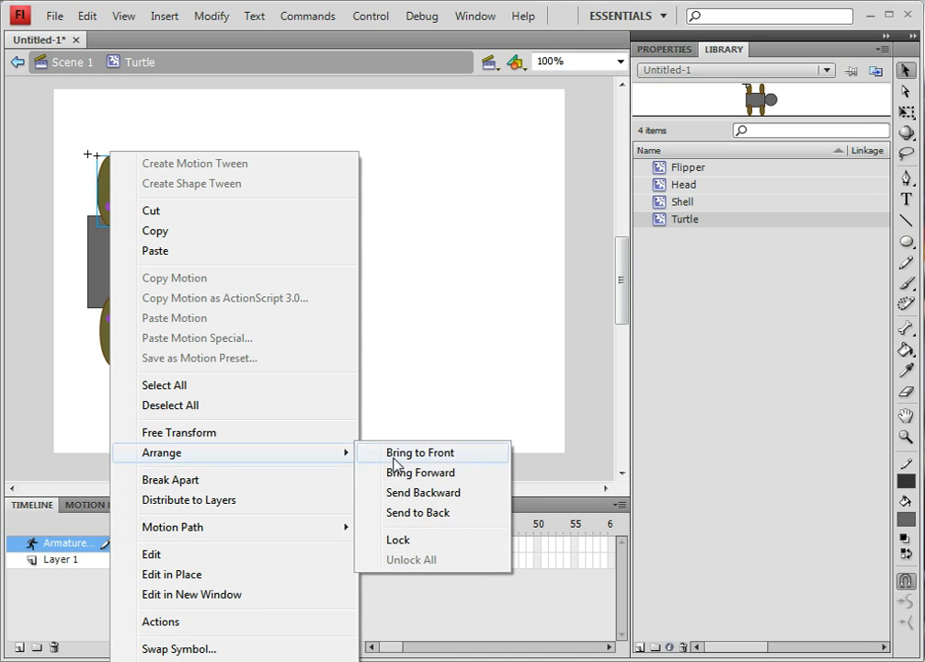
pyautogui.click(423, 512)
pyautogui.click(204, 191)
pyautogui.rightClick(204, 191)
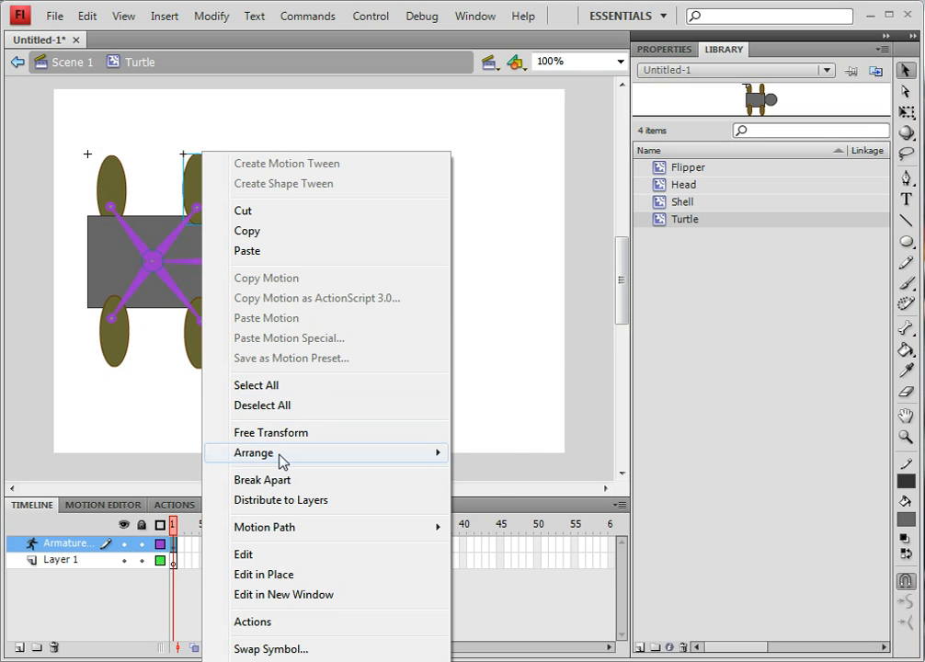
pyautogui.moveTo(287, 455)
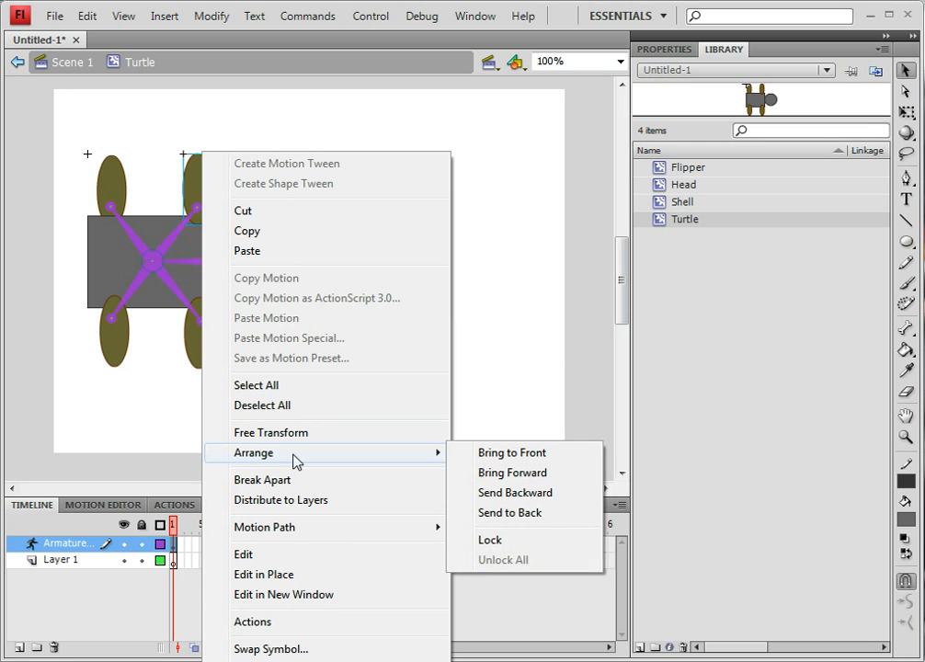
pyautogui.click(519, 520)
# Bring the shell forward one level in the armature's stacking order.
pyautogui.rightClick(108, 262)
pyautogui.moveTo(181, 460)
pyautogui.click(431, 476)
pyautogui.click(393, 351)
# Send the two lower flippers of the armature to the back, behind the shell.
pyautogui.click(117, 337)
pyautogui.rightClick(126, 350)
pyautogui.moveTo(355, 460)
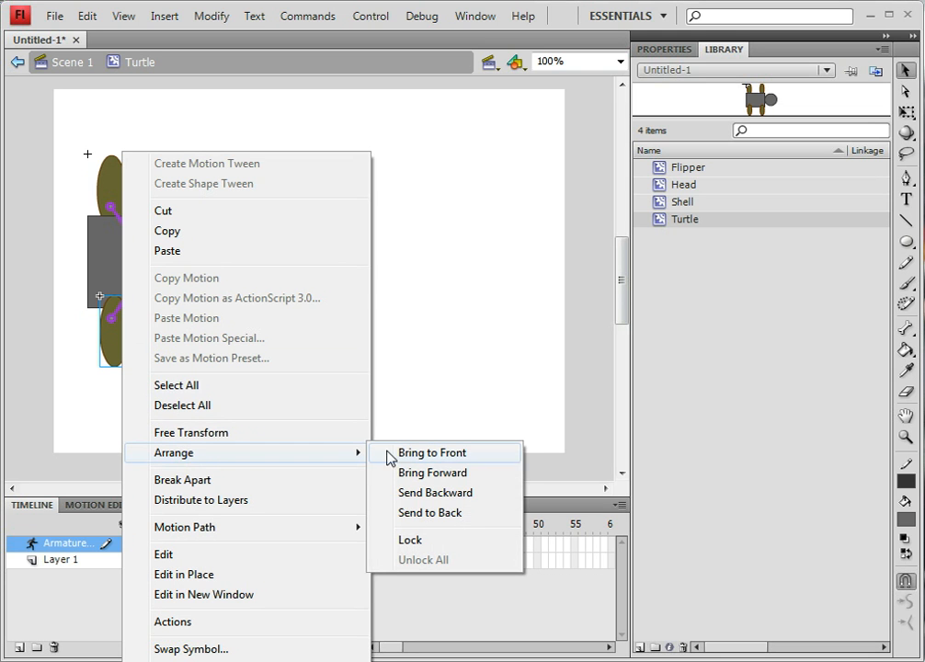
pyautogui.click(414, 513)
pyautogui.click(202, 351)
pyautogui.rightClick(202, 351)
pyautogui.moveTo(266, 455)
pyautogui.click(498, 513)
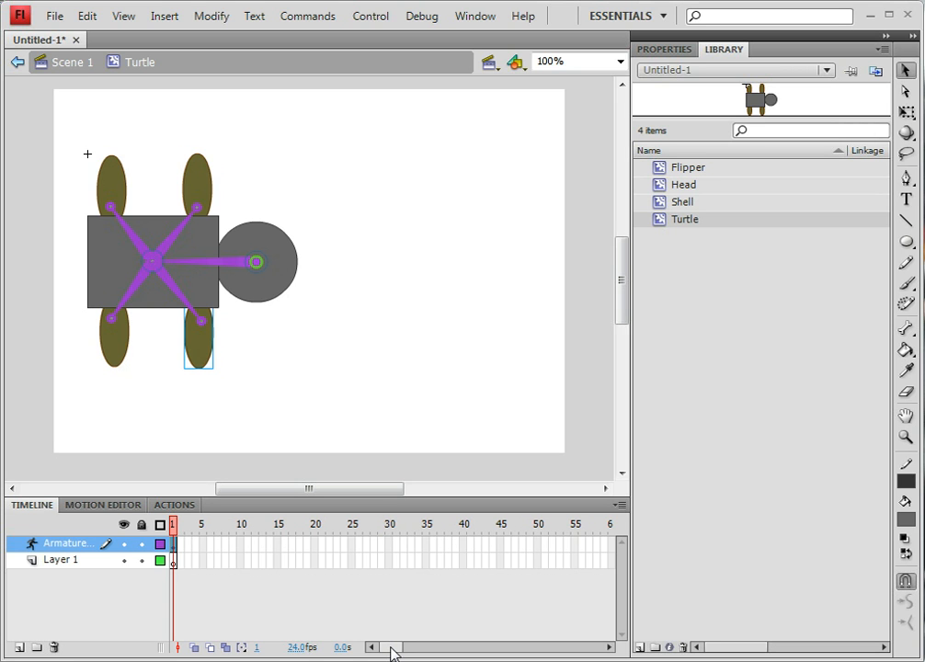
# Insert a pose at frame 49 of the armature layer and go to frame 17.
pyautogui.moveTo(392, 651)
pyautogui.mouseDown()
pyautogui.moveTo(436, 653)
pyautogui.moveTo(384, 656)
pyautogui.mouseUp()
pyautogui.click(529, 545)
pyautogui.rightClick(529, 544)
pyautogui.press('Escape')
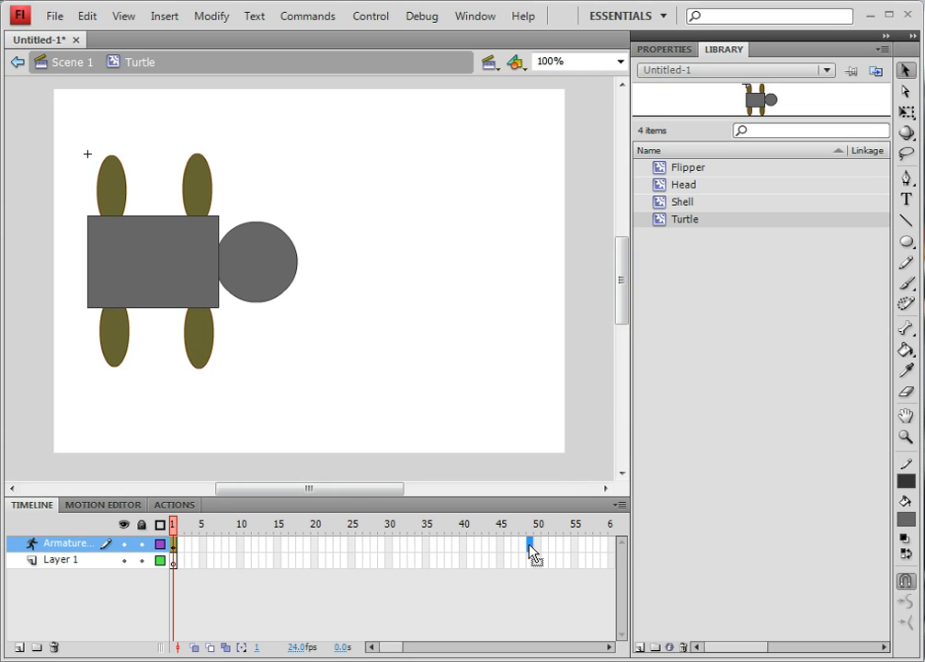
pyautogui.rightClick(527, 544)
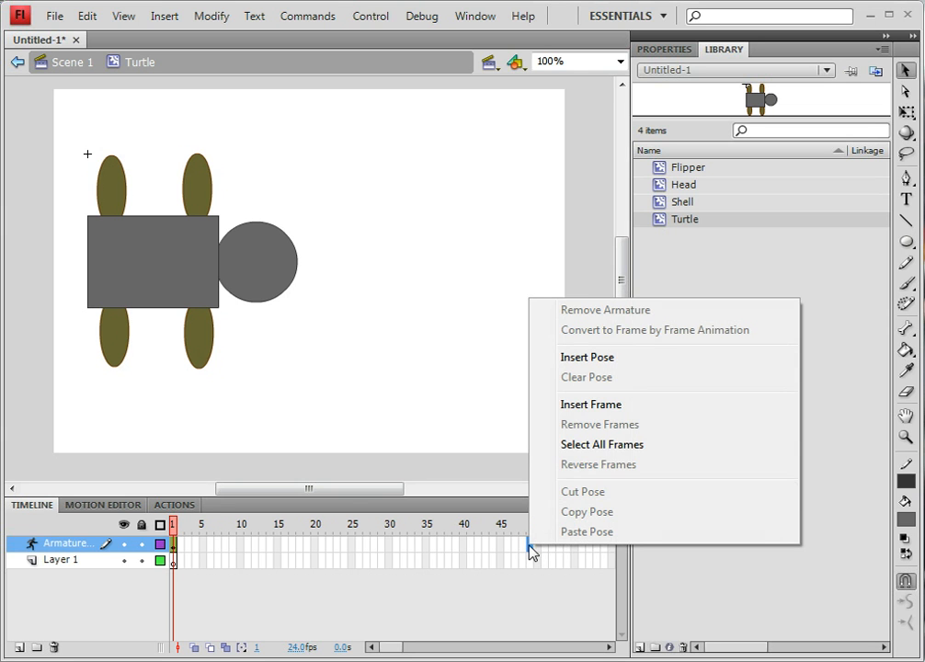
pyautogui.click(594, 357)
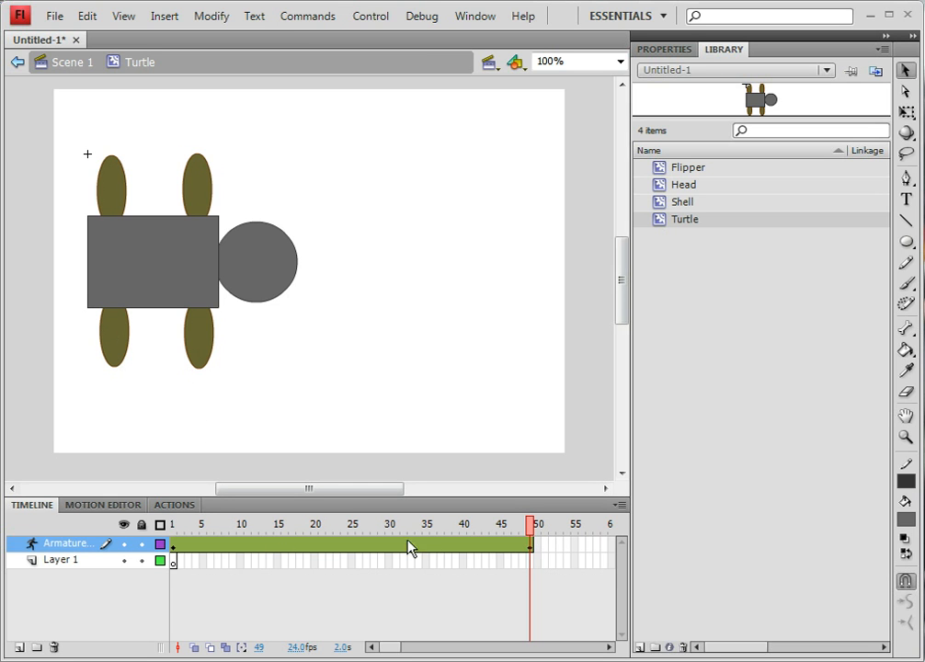
pyautogui.click(291, 551)
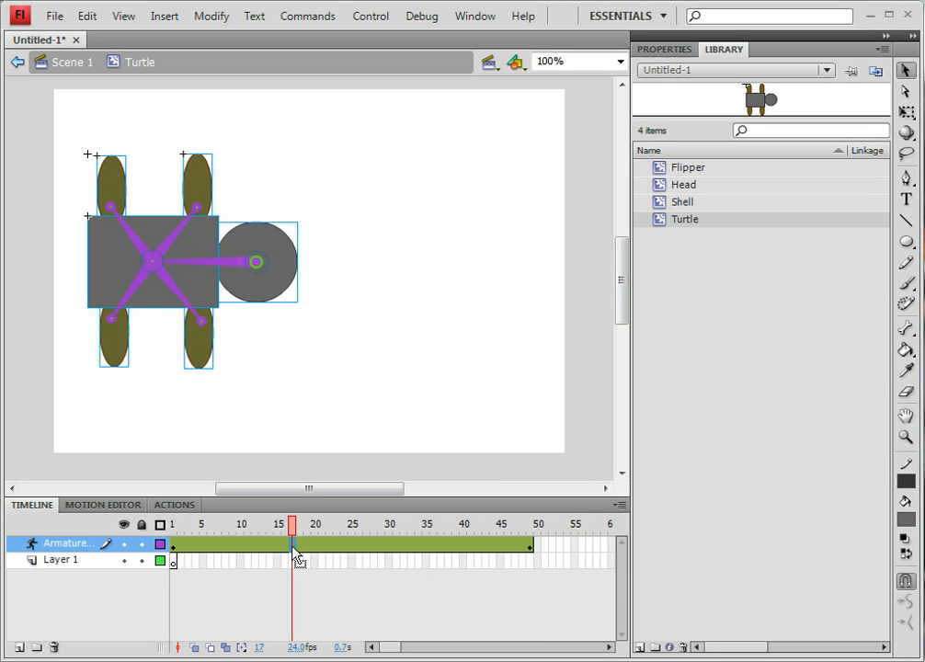
# Insert a pose at frame 17 of the armature layer and swing the turtle's four flippers backward, away from the head.
pyautogui.click(293, 547)
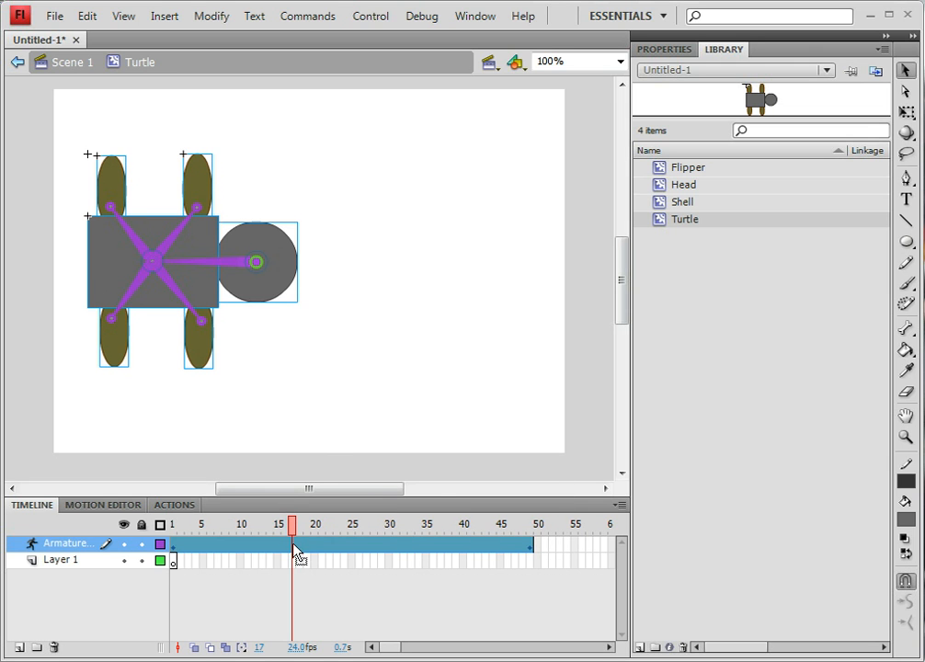
pyautogui.rightClick(296, 552)
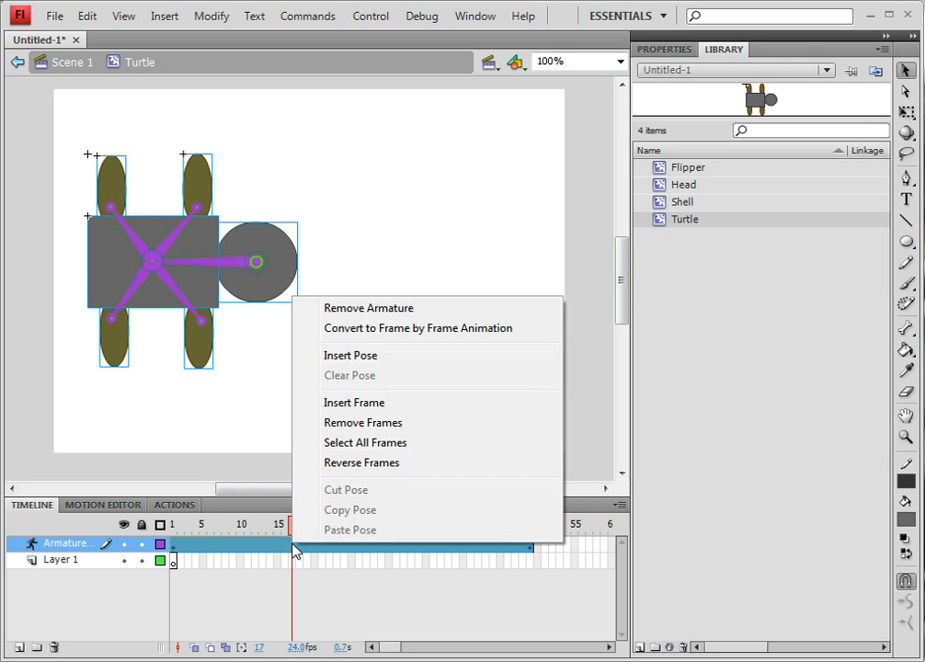
pyautogui.click(346, 357)
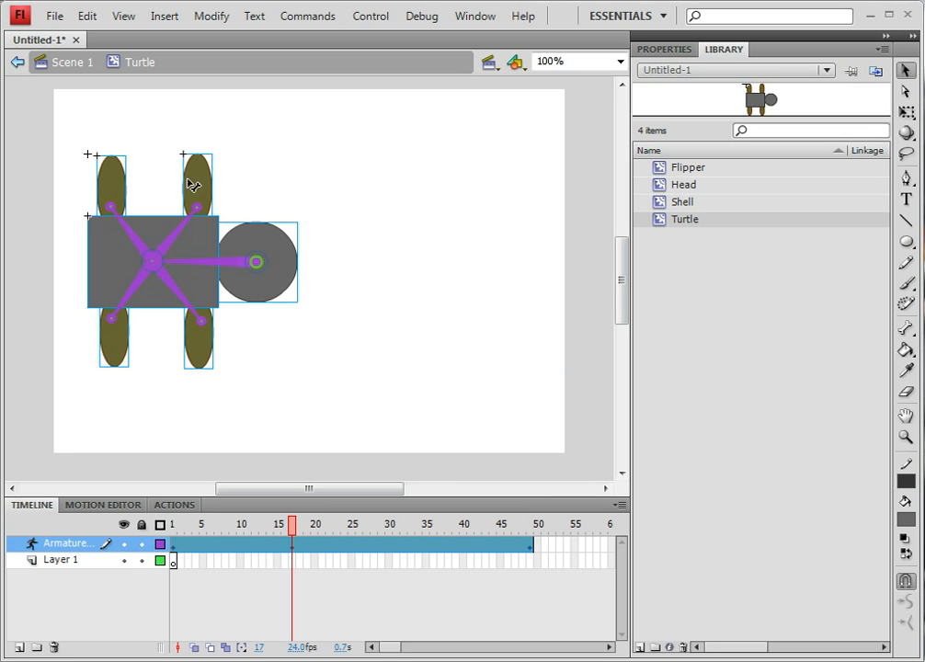
pyautogui.moveTo(198, 189); pyautogui.dragTo(91, 193)
pyautogui.moveTo(203, 347); pyautogui.dragTo(179, 350)
pyautogui.moveTo(118, 345); pyautogui.dragTo(95, 345)
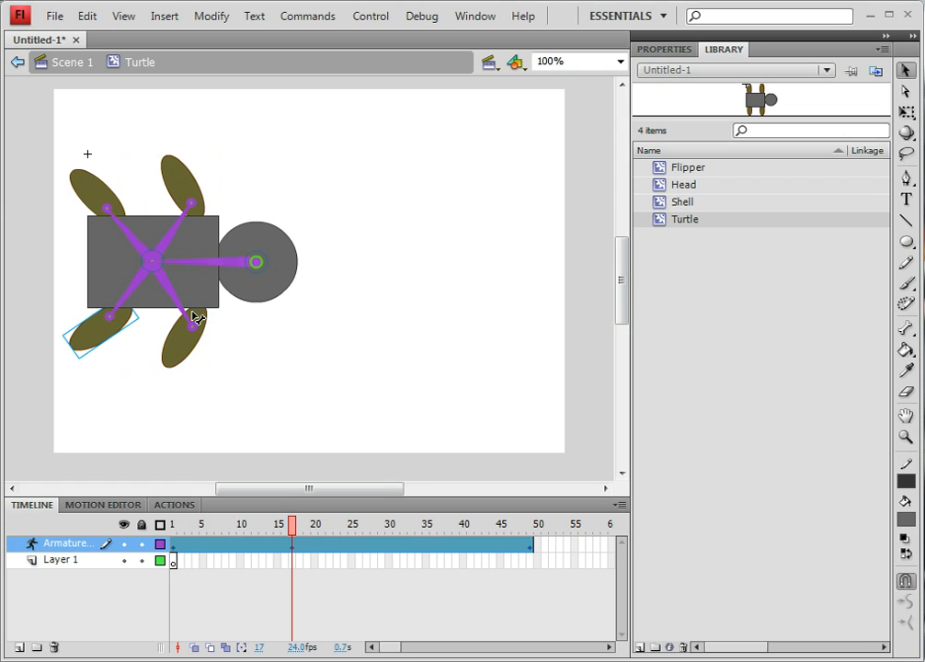
pyautogui.rightClick(416, 551)
pyautogui.click(415, 553)
pyautogui.rightClick(417, 550)
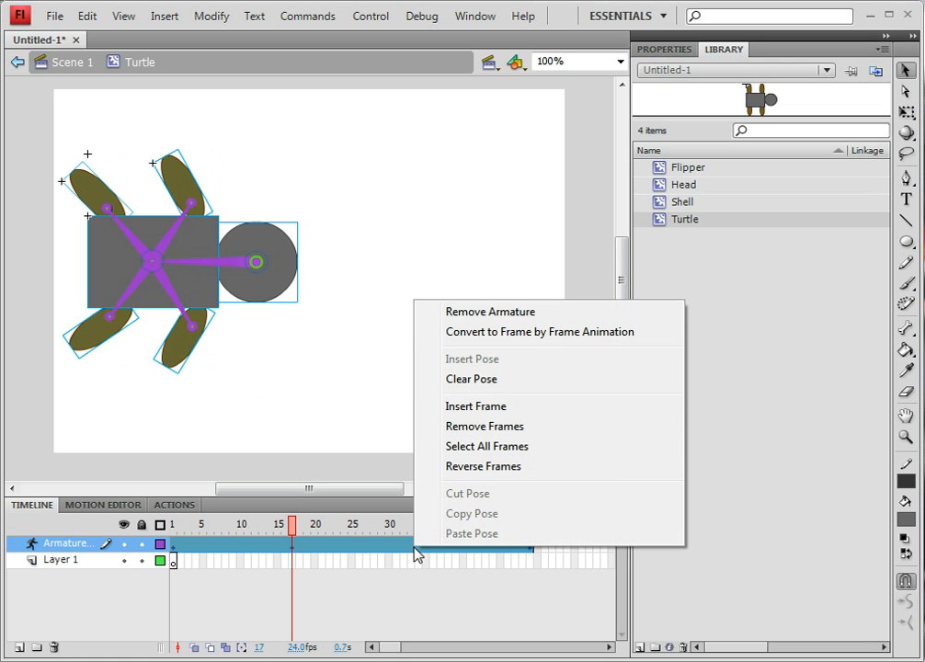
pyautogui.moveTo(292, 527); pyautogui.dragTo(413, 527)
pyautogui.click(415, 546)
pyautogui.rightClick(415, 552)
pyautogui.click(413, 551)
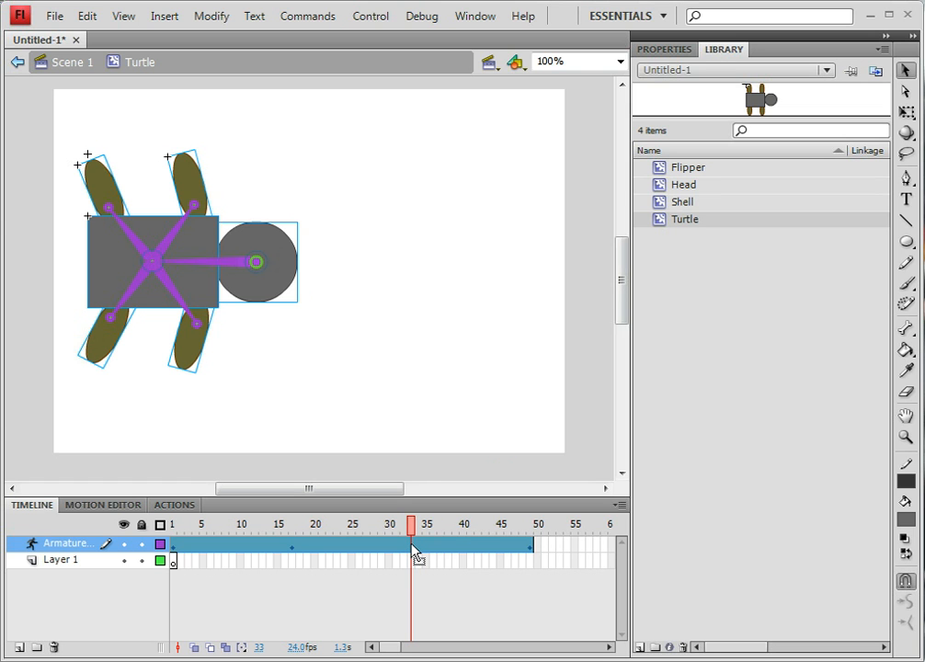
pyautogui.rightClick(411, 548)
pyautogui.click(413, 548)
# Insert a pose at frame 34 of the armature layer.
pyautogui.click(418, 531)
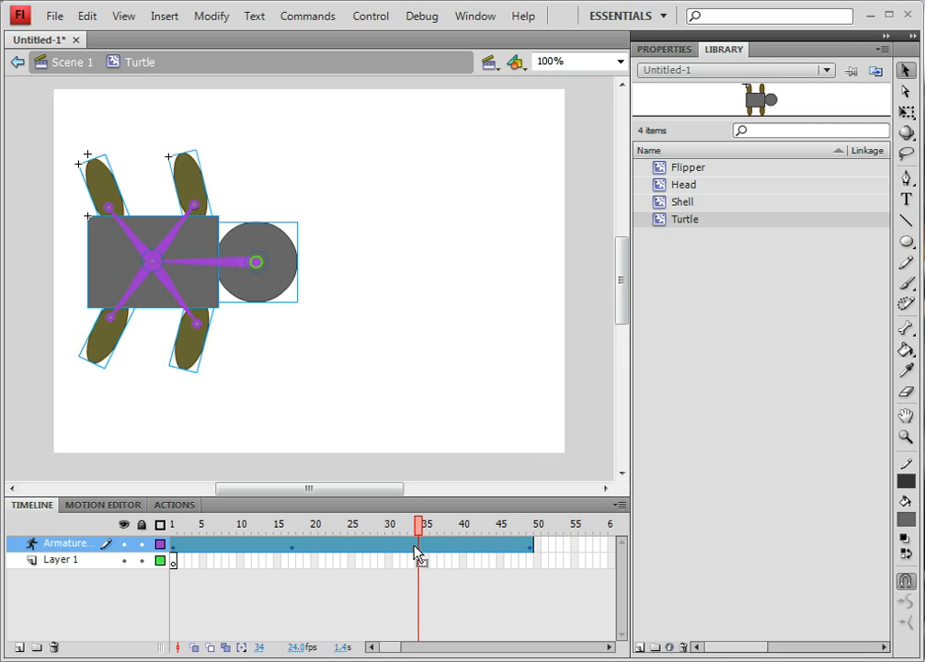
pyautogui.click(422, 546)
pyautogui.click(422, 546)
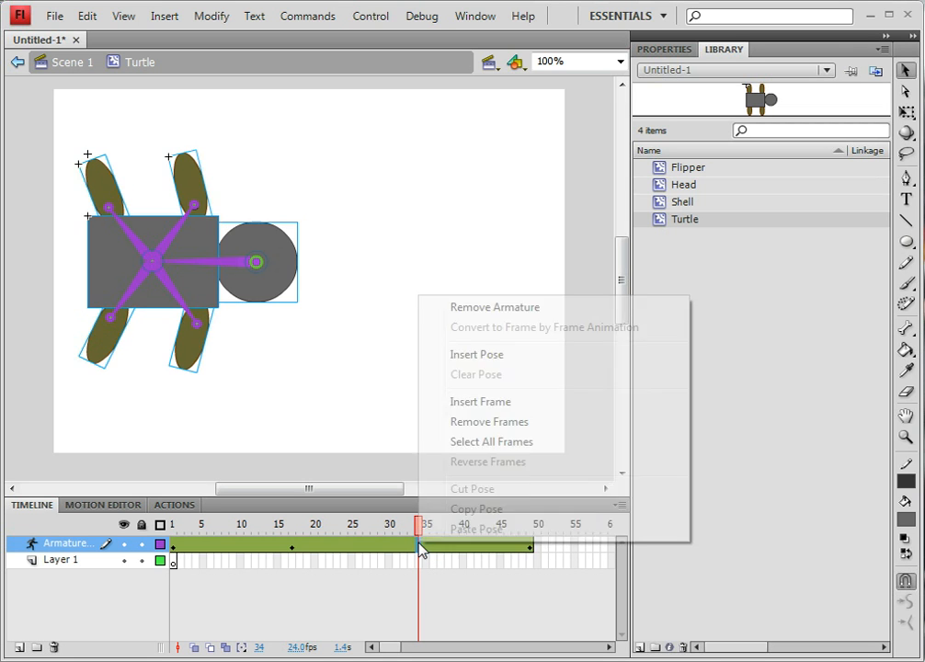
pyautogui.rightClick(420, 548)
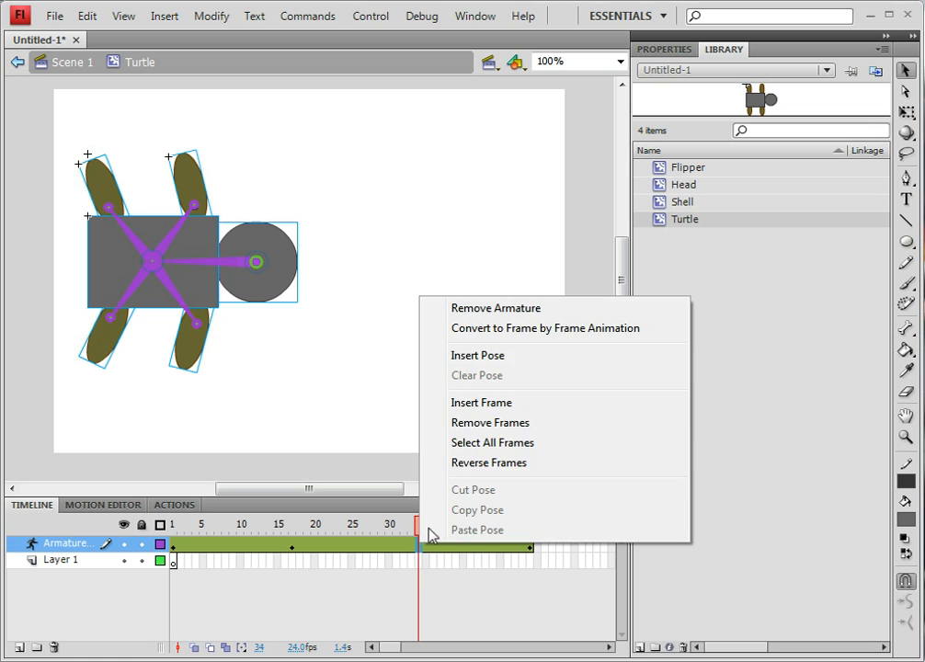
pyautogui.click(462, 356)
# Pull the rear flippers toward the shell's rear corners and the front flippers toward the head, and test the movie.
pyautogui.moveTo(111, 317); pyautogui.dragTo(93, 302)
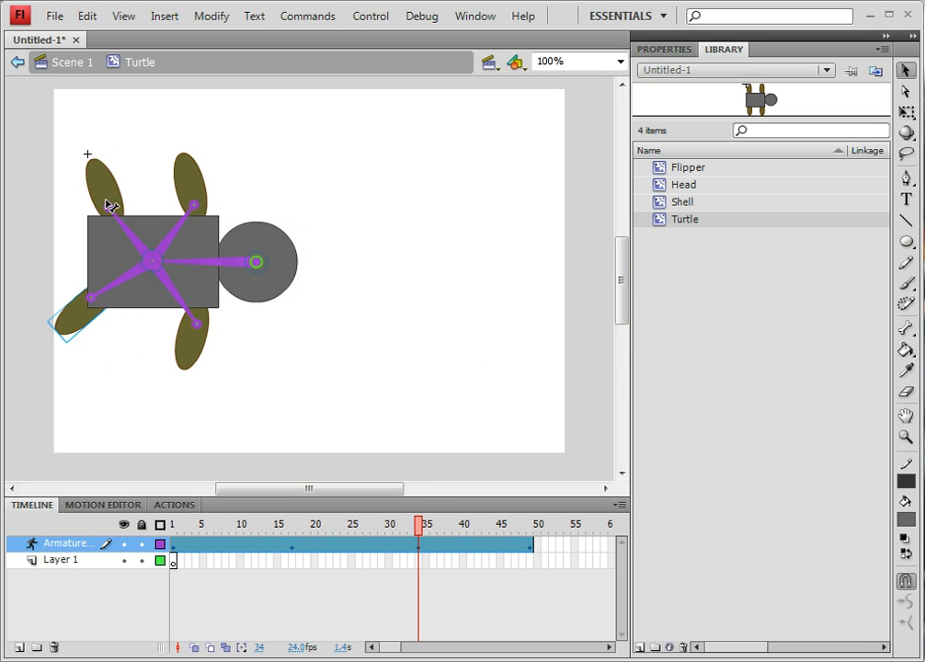
pyautogui.moveTo(107, 210); pyautogui.dragTo(93, 229)
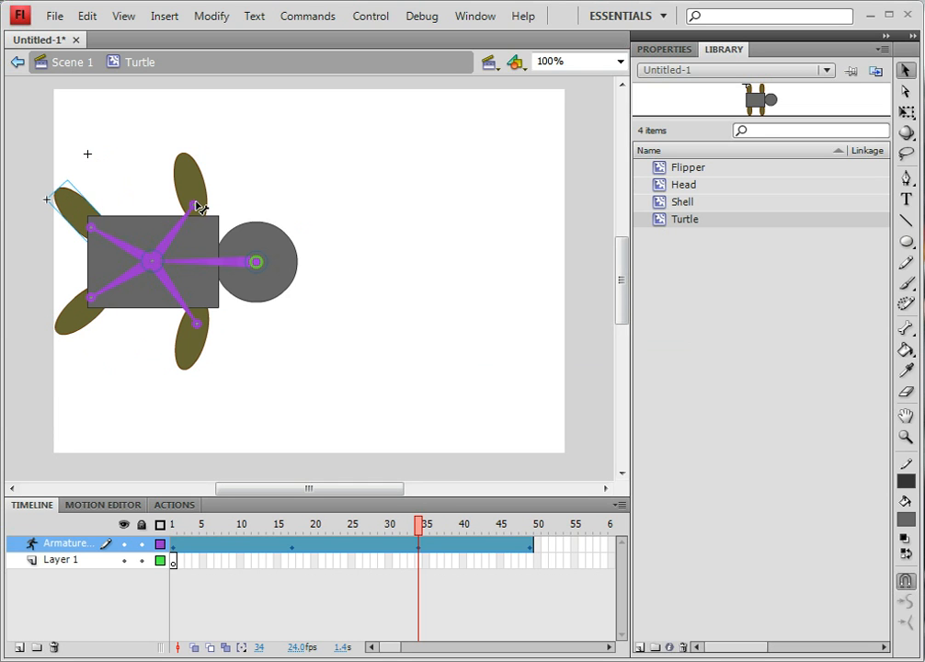
pyautogui.moveTo(199, 210); pyautogui.dragTo(238, 220)
pyautogui.moveTo(202, 320); pyautogui.dragTo(225, 312)
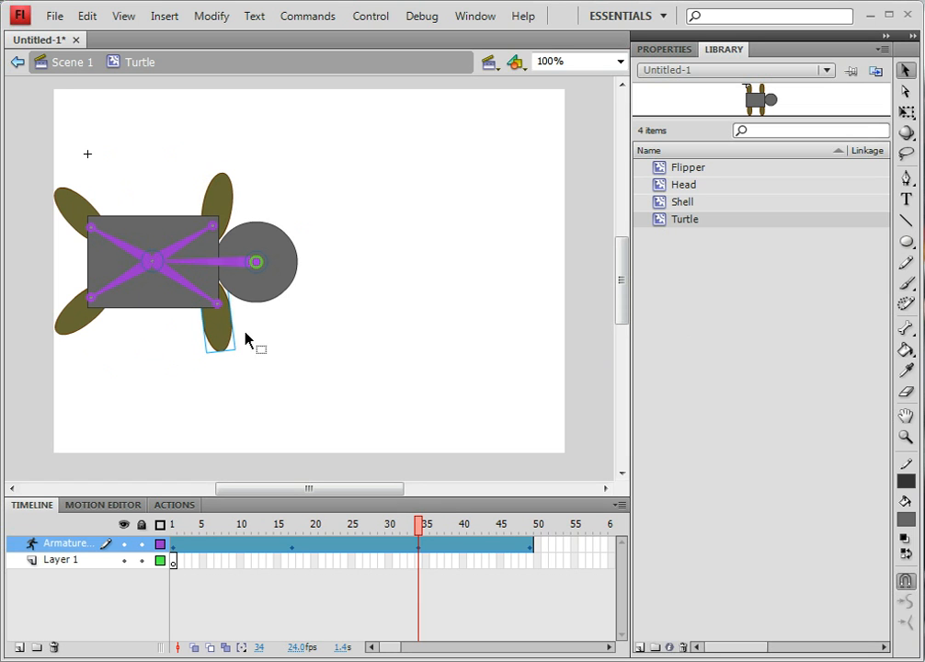
pyautogui.hotkey('ctrl', 'Return')
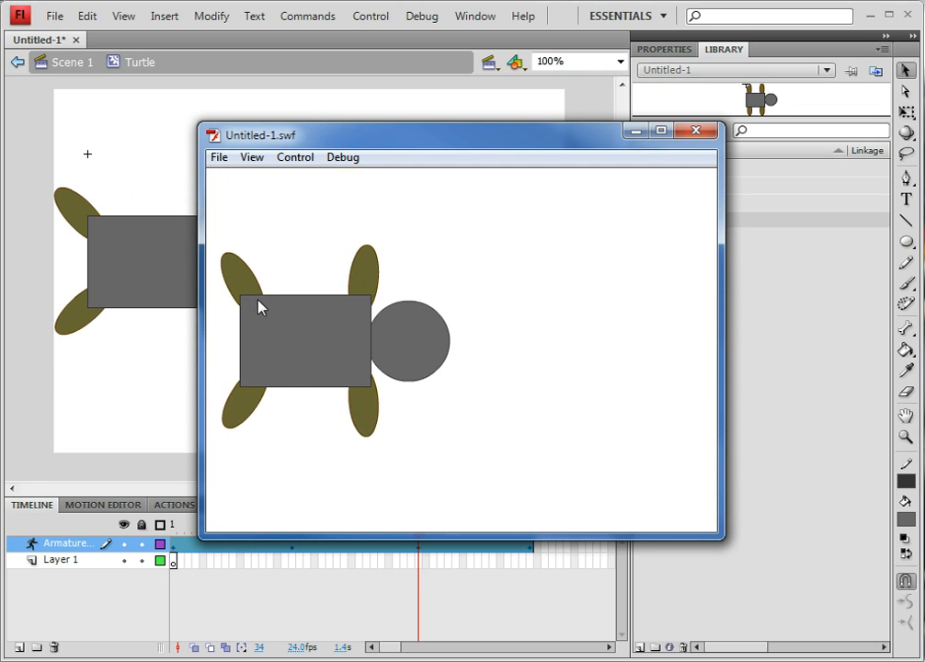
pyautogui.click(698, 134)
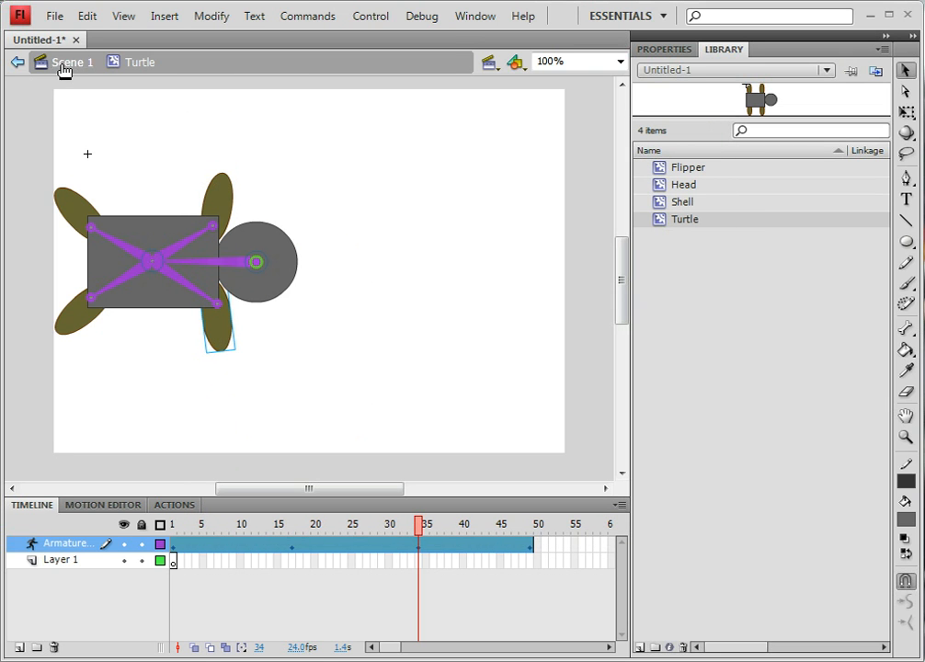
# Return to Scene 1, create a motion tween for the turtle on Layer 1 and extend it to frame 131.
pyautogui.click(65, 64)
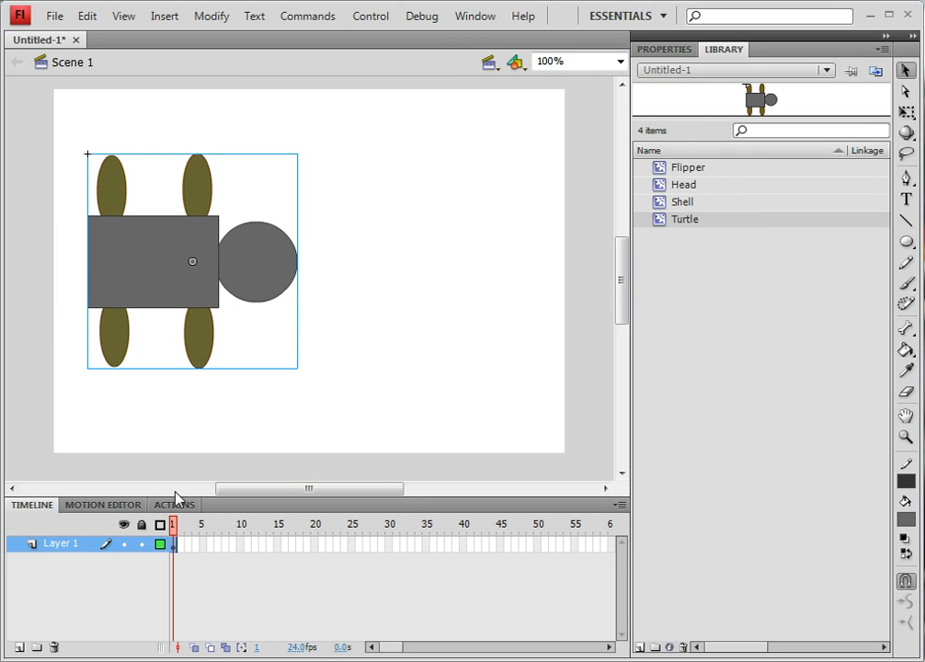
pyautogui.rightClick(176, 549)
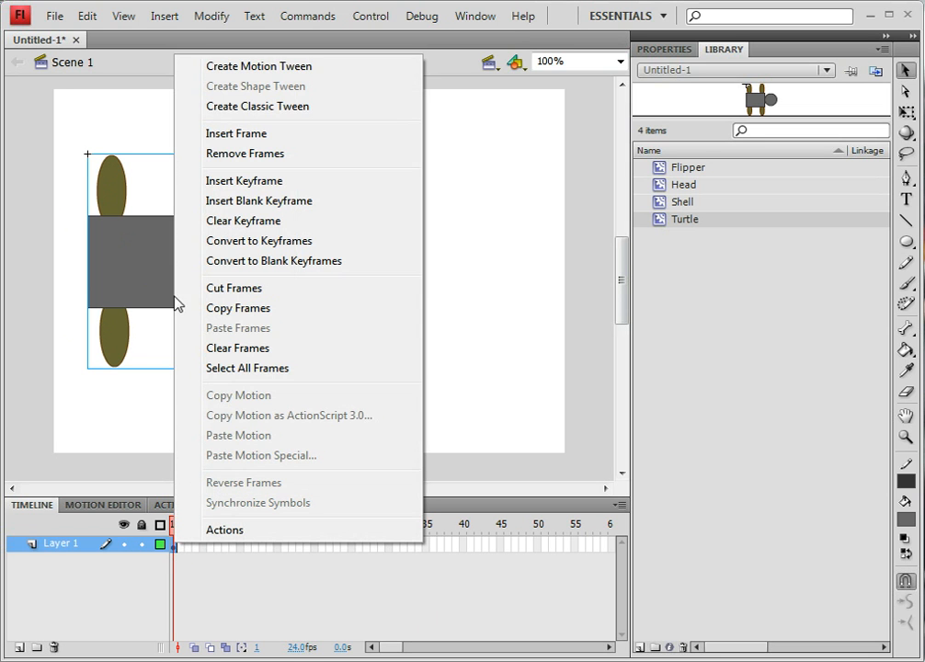
pyautogui.click(247, 67)
pyautogui.moveTo(347, 547); pyautogui.dragTo(479, 548)
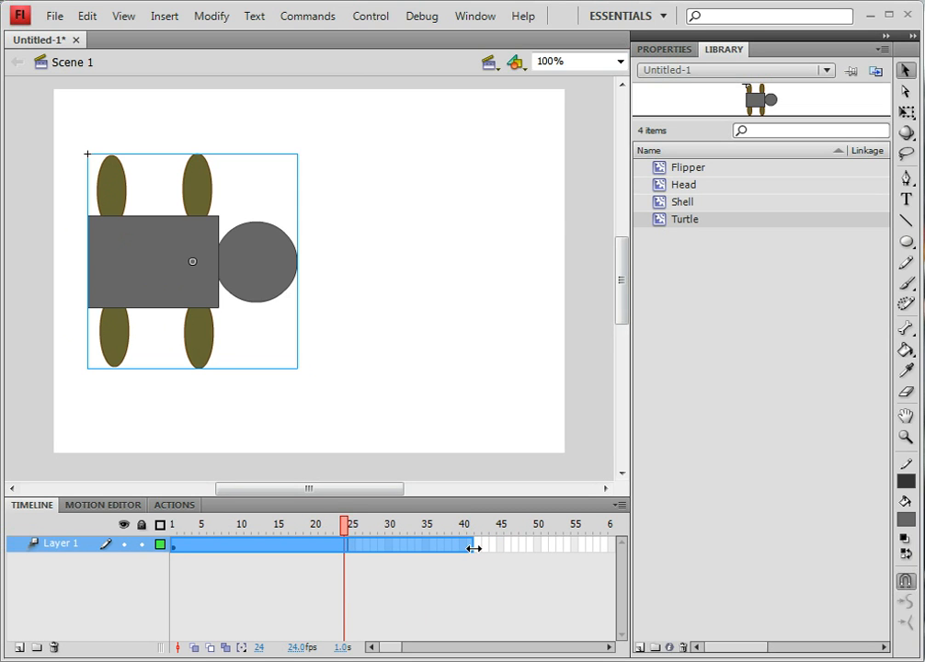
pyautogui.moveTo(474, 548)
pyautogui.mouseDown()
pyautogui.moveTo(625, 547)
pyautogui.moveTo(452, 544)
pyautogui.moveTo(469, 550)
pyautogui.mouseUp()
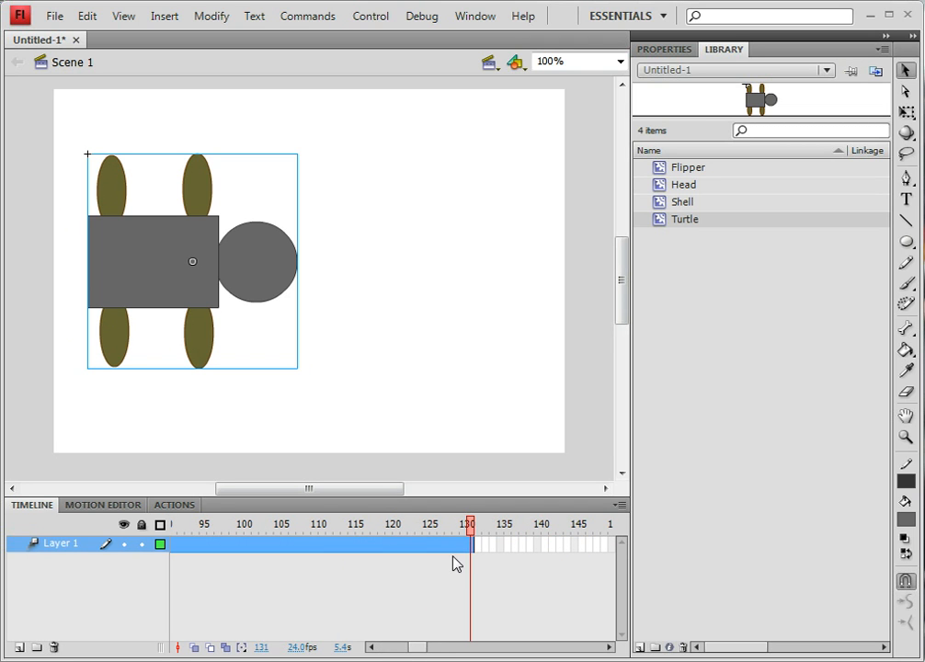
# Move the turtle horizontally to the right side of the stage at frame 131 and test the movie.
pyautogui.moveTo(145, 269); pyautogui.dragTo(456, 263)
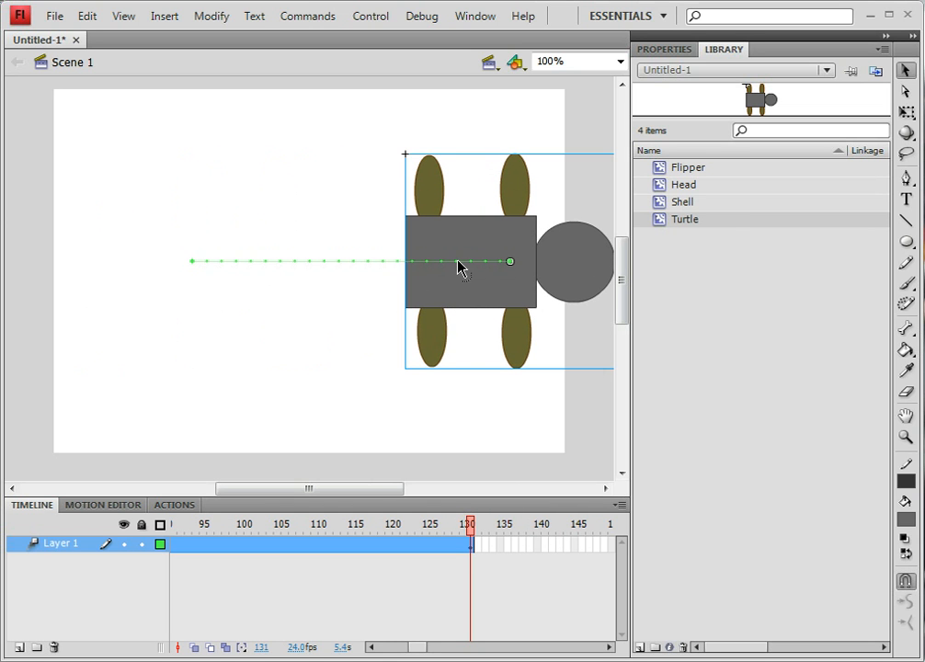
pyautogui.hotkey('ctrl', 'Return')
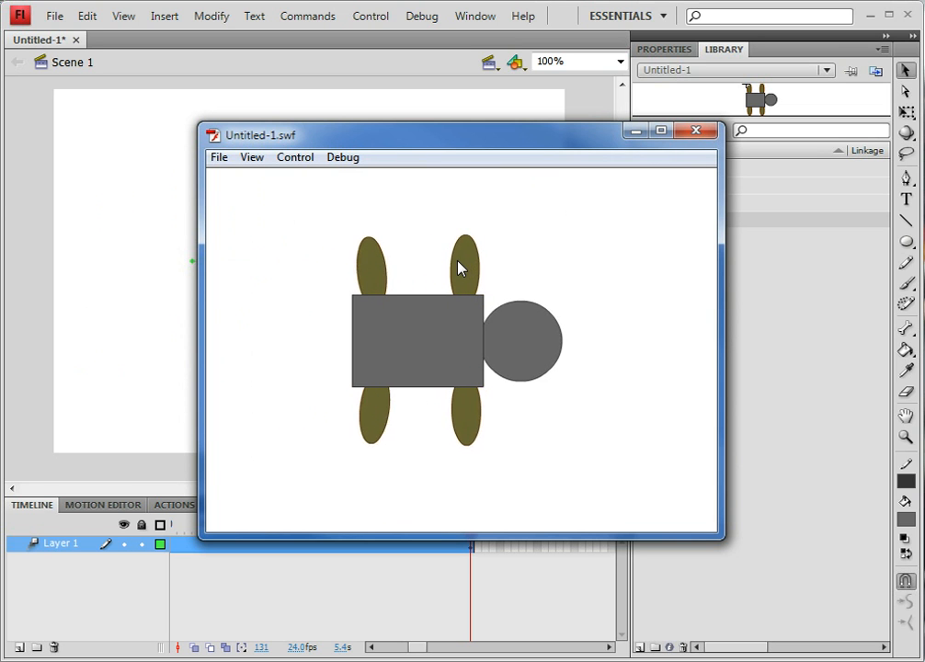